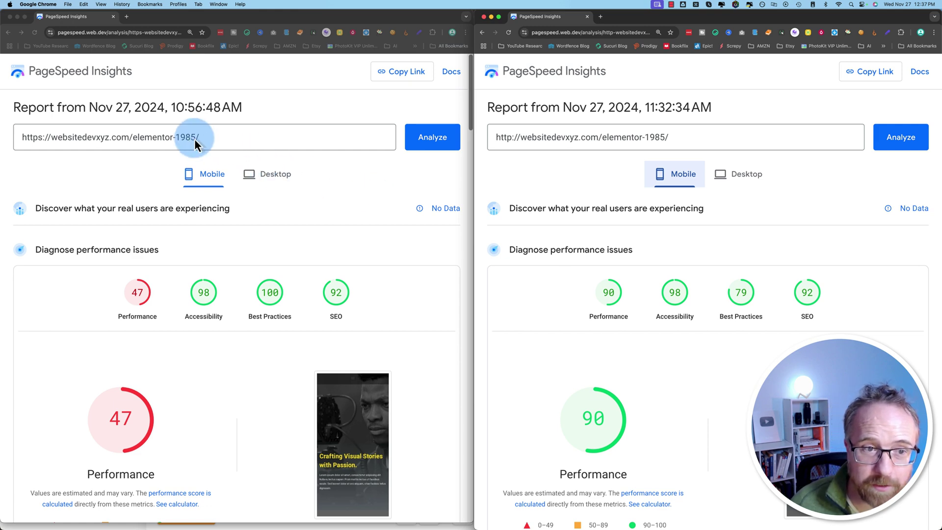
Select the tested page address in the left PageSpeed report and scroll through its results
{"action": "left_click", "coordinate": [196, 138]}
{"action": "left_click_drag", "start_coordinate": [199, 137], "coordinate": [43, 137]}
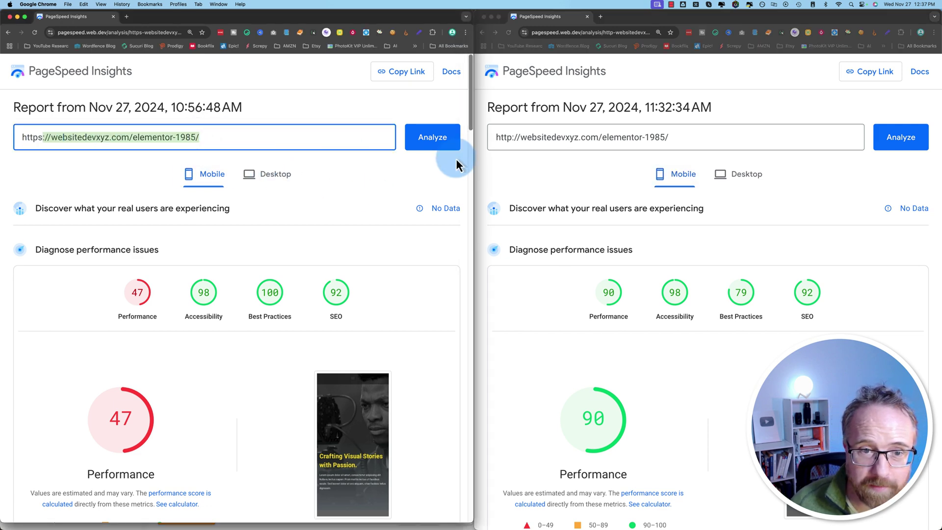
{"action": "scroll", "coordinate": [303, 233], "scroll_direction": "down", "scroll_amount": 4}
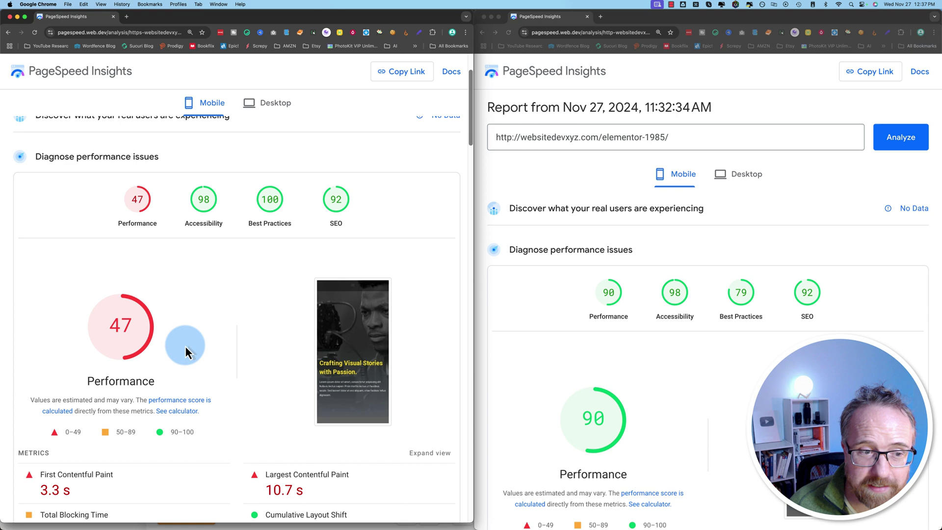
{"action": "scroll", "coordinate": [505, 255], "scroll_direction": "down", "scroll_amount": 3}
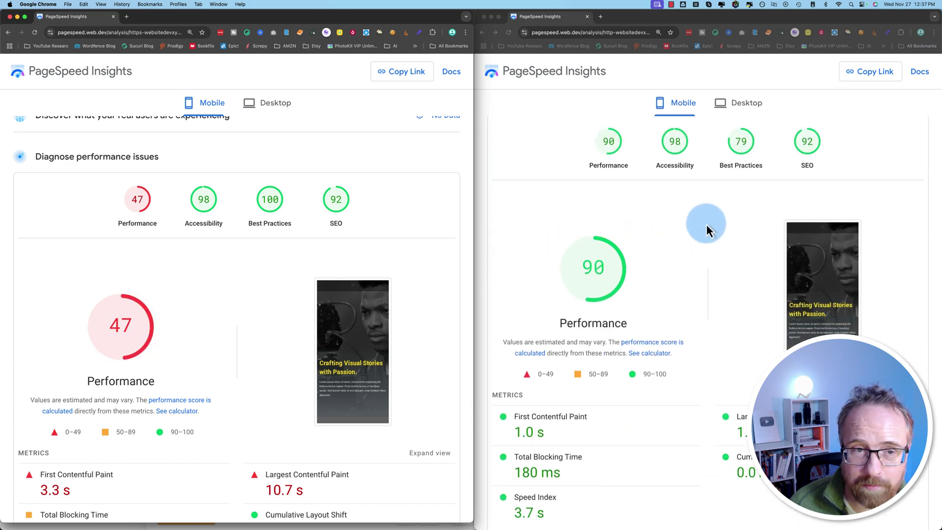
Compare desktop scores in both side-by-side reports, then return both to mobile scores
{"action": "left_click", "coordinate": [290, 108]}
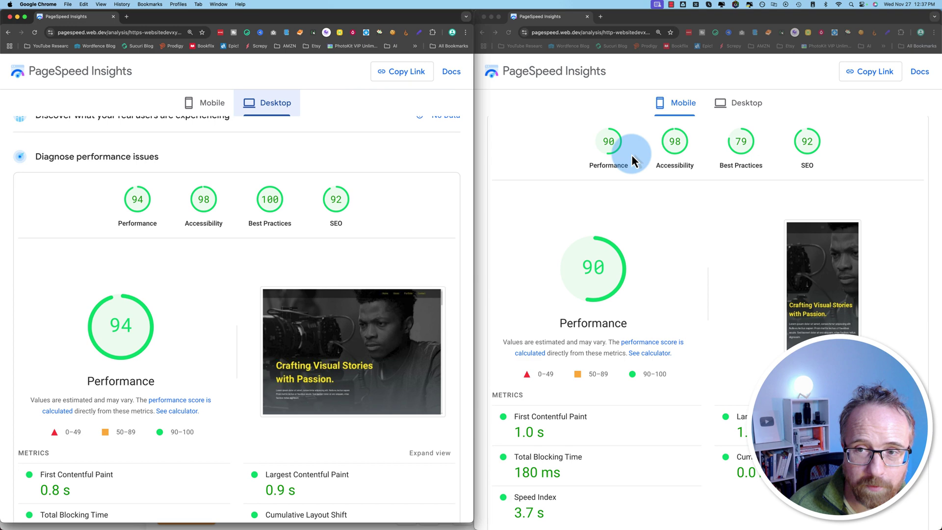
{"action": "left_click", "coordinate": [726, 110]}
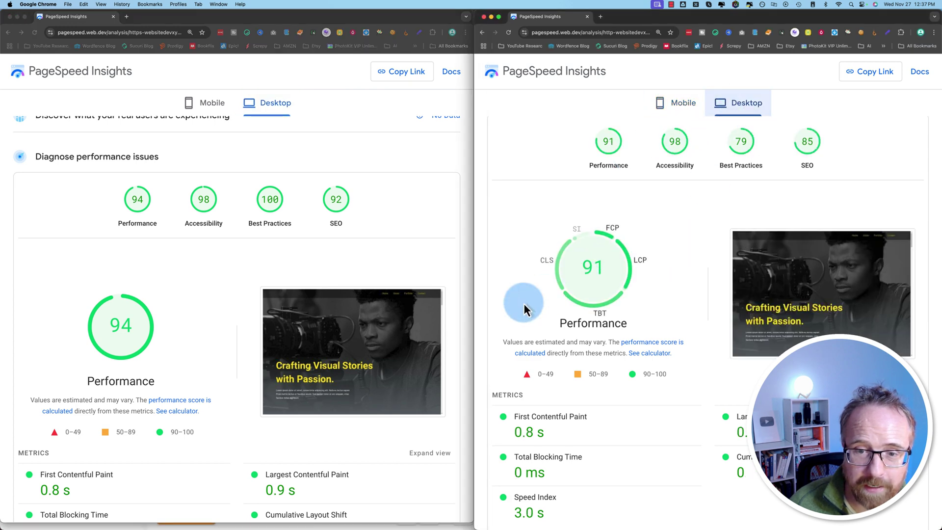
{"action": "scroll", "coordinate": [522, 303], "scroll_direction": "down", "scroll_amount": 2}
{"action": "scroll", "coordinate": [432, 325], "scroll_direction": "down", "scroll_amount": 3}
{"action": "left_click", "coordinate": [607, 453]}
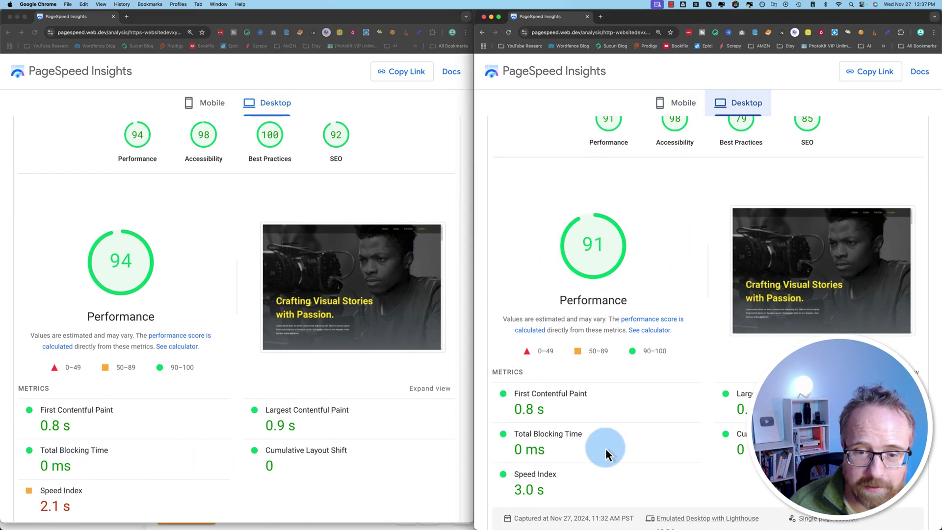
{"action": "left_click", "coordinate": [214, 106]}
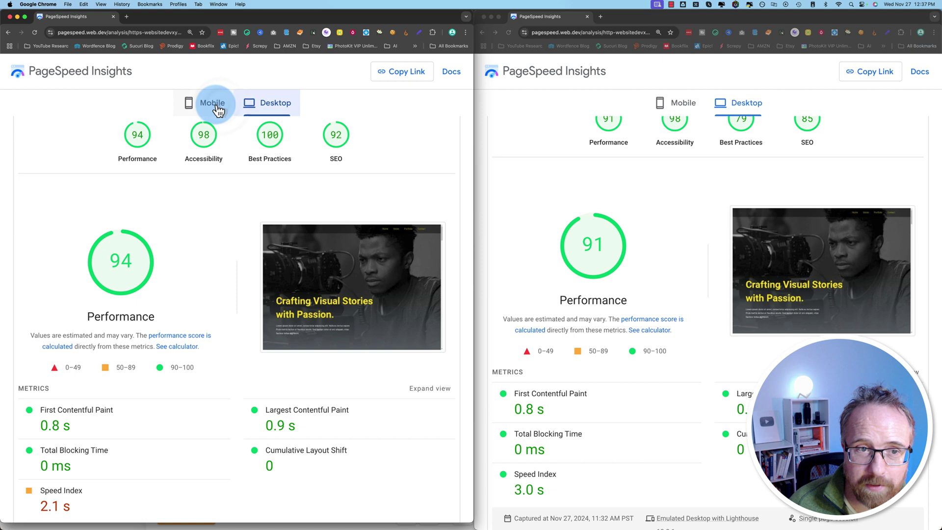
{"action": "left_click", "coordinate": [682, 101]}
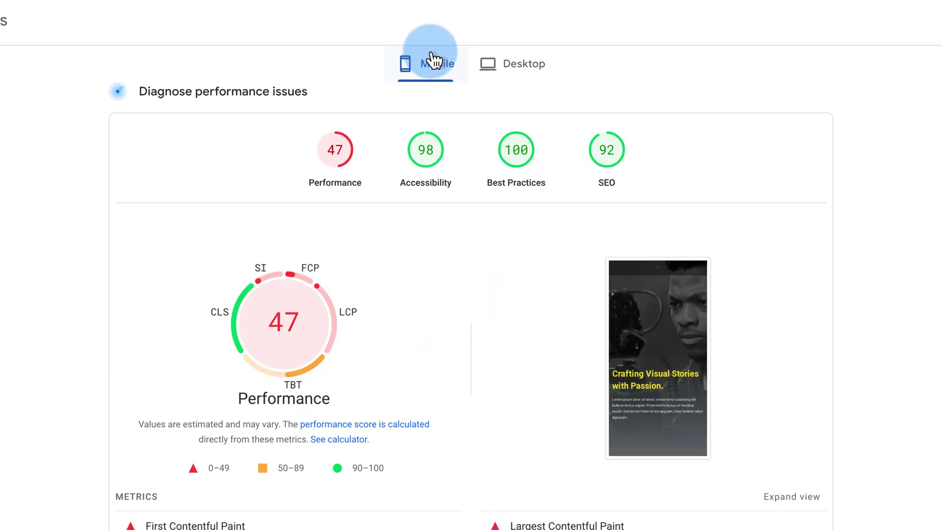
Match the analysed address to the live Home 2 – Macaroons page and highlight the report's date heading
{"action": "scroll", "coordinate": [287, 322], "scroll_direction": "up", "scroll_amount": 3}
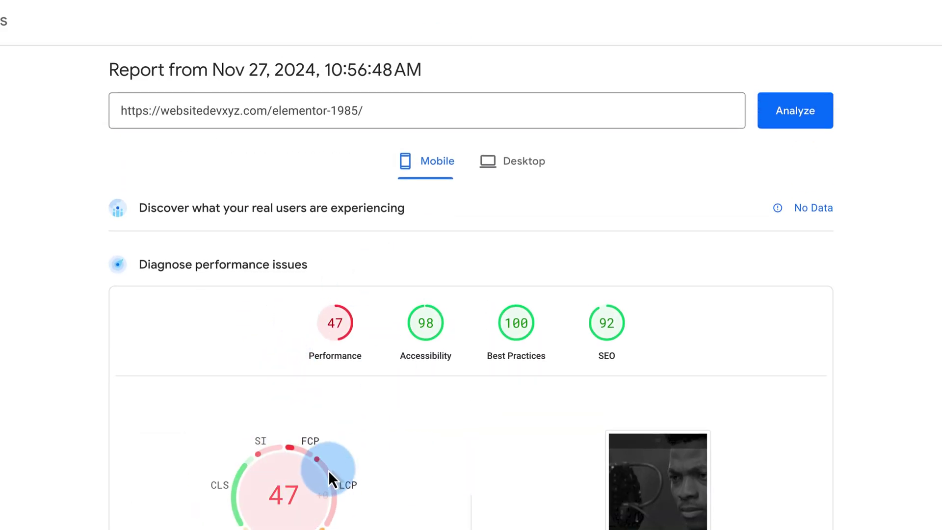
{"action": "left_click_drag", "start_coordinate": [385, 112], "coordinate": [120, 109]}
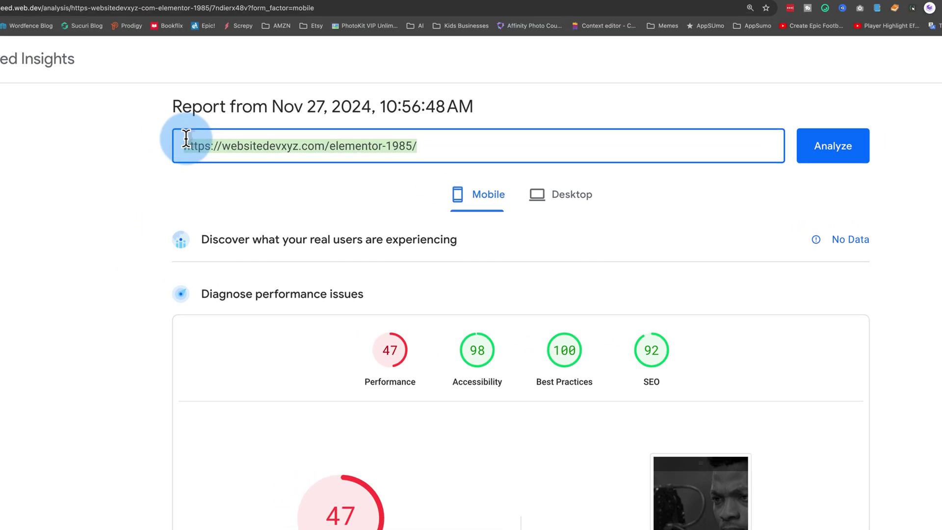
{"action": "left_click", "coordinate": [189, 41]}
{"action": "left_click", "coordinate": [179, 60]}
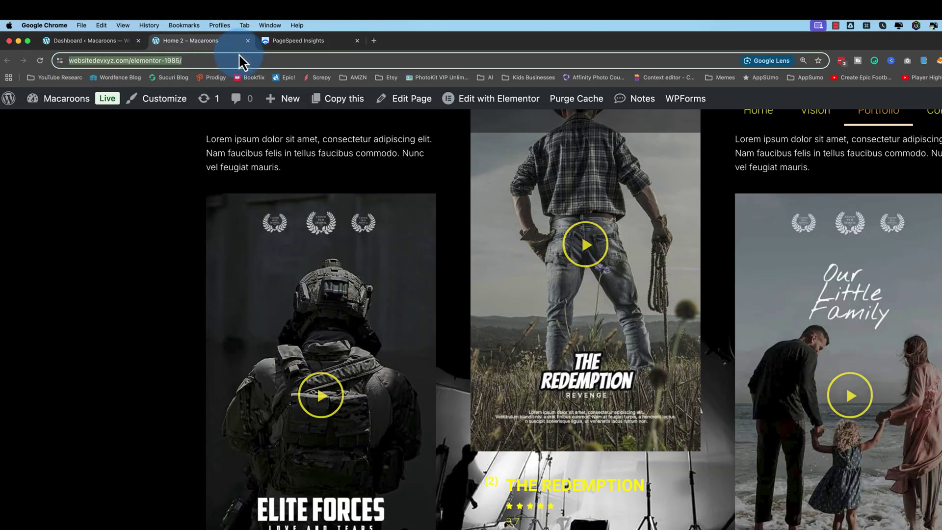
{"action": "left_click", "coordinate": [292, 40]}
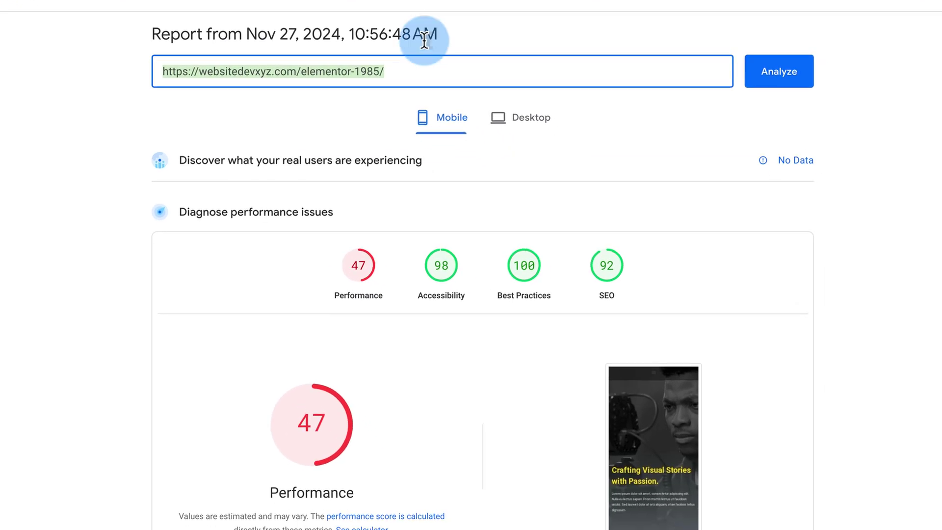
{"action": "left_click_drag", "start_coordinate": [424, 40], "coordinate": [181, 26]}
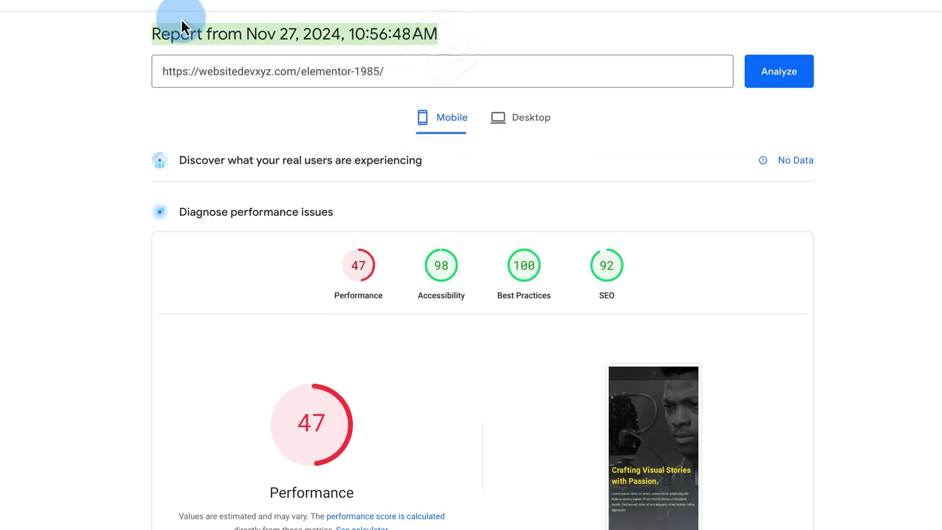
Scroll through the single report's desktop scores, then go back to mobile
{"action": "scroll", "coordinate": [411, 400], "scroll_direction": "down", "scroll_amount": 8}
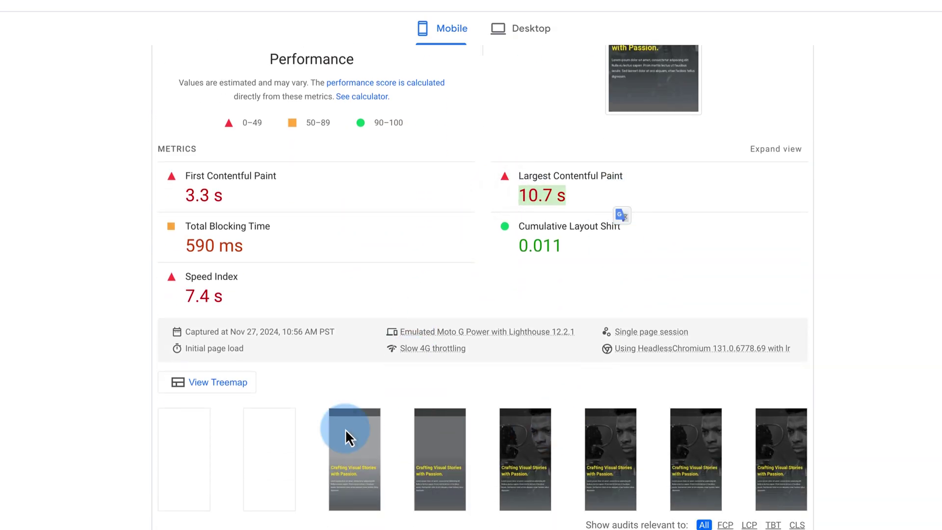
{"action": "scroll", "coordinate": [346, 436], "scroll_direction": "down", "scroll_amount": 6}
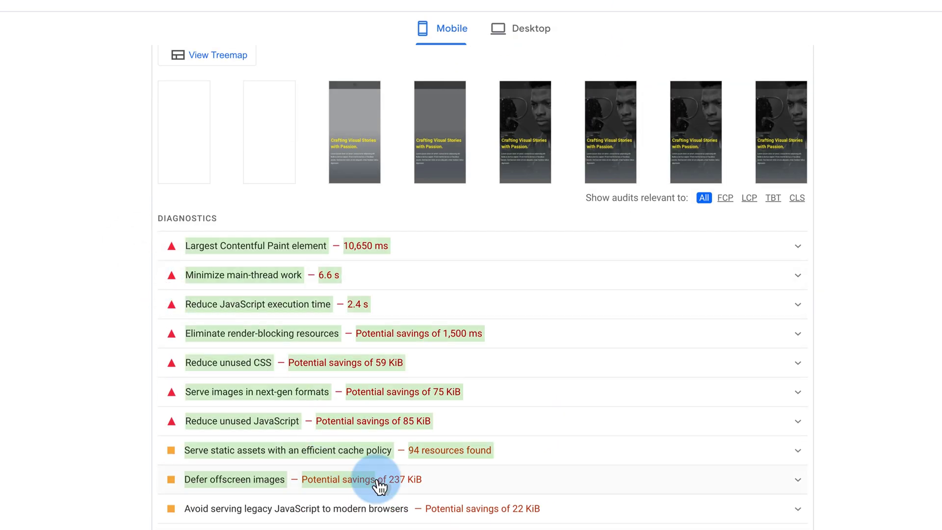
{"action": "scroll", "coordinate": [498, 473], "scroll_direction": "up", "scroll_amount": 9}
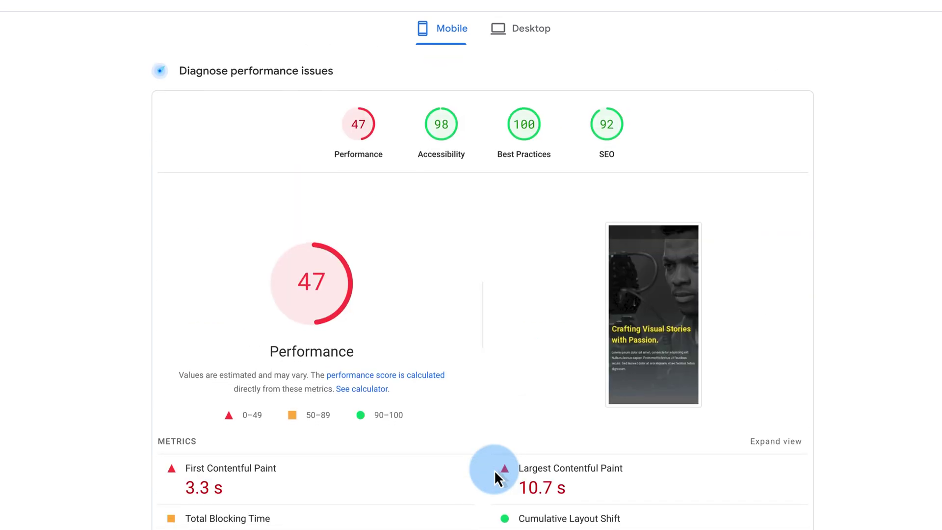
{"action": "scroll", "coordinate": [493, 470], "scroll_direction": "down", "scroll_amount": 2}
{"action": "scroll", "coordinate": [420, 255], "scroll_direction": "up", "scroll_amount": 5}
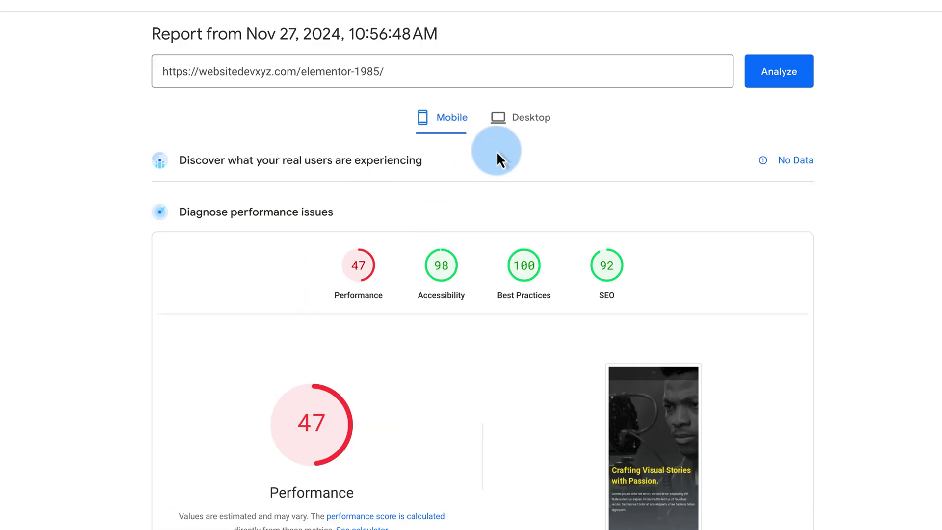
{"action": "left_click", "coordinate": [508, 124]}
{"action": "scroll", "coordinate": [424, 429], "scroll_direction": "down", "scroll_amount": 2}
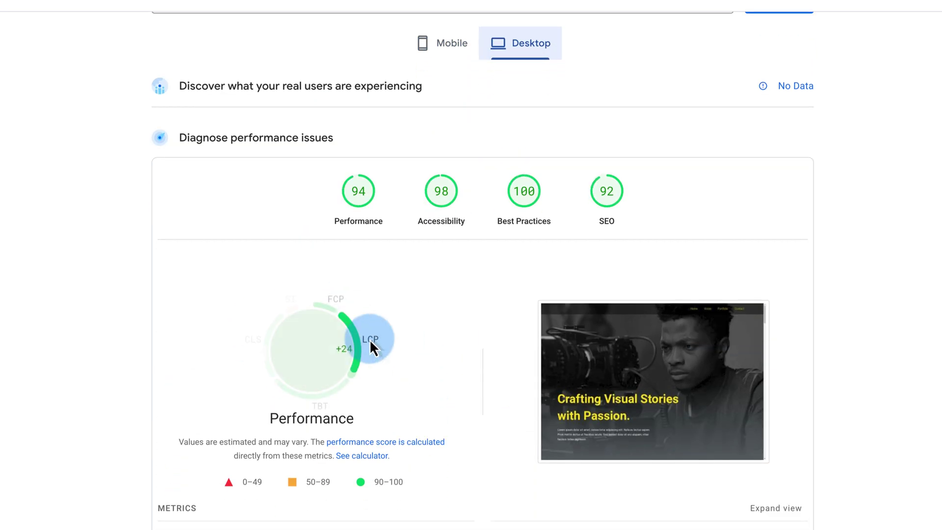
{"action": "scroll", "coordinate": [221, 389], "scroll_direction": "down", "scroll_amount": 9}
{"action": "scroll", "coordinate": [143, 428], "scroll_direction": "down", "scroll_amount": 4}
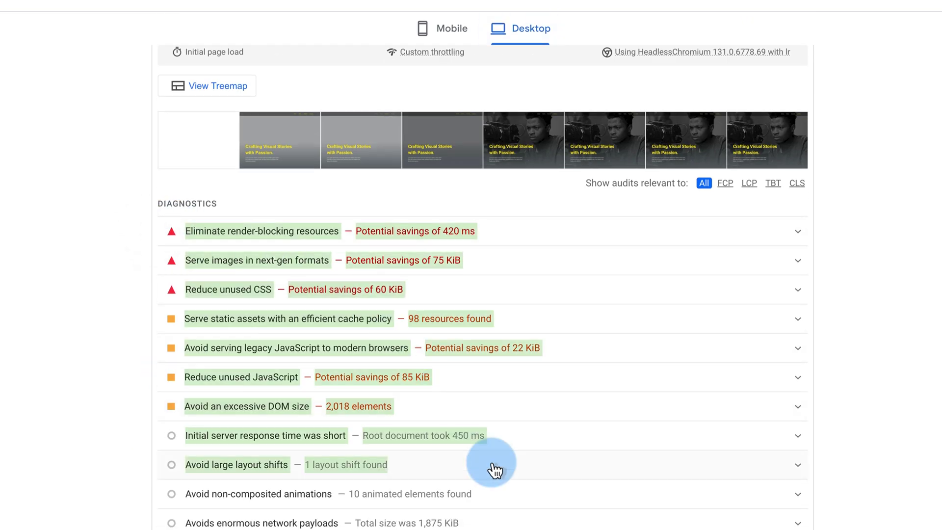
{"action": "scroll", "coordinate": [289, 419], "scroll_direction": "up", "scroll_amount": 13}
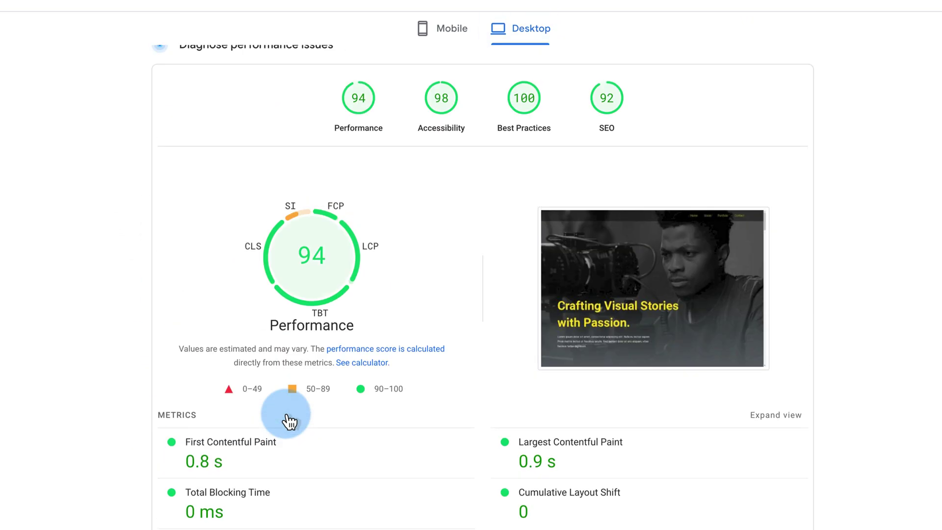
{"action": "left_click", "coordinate": [436, 118]}
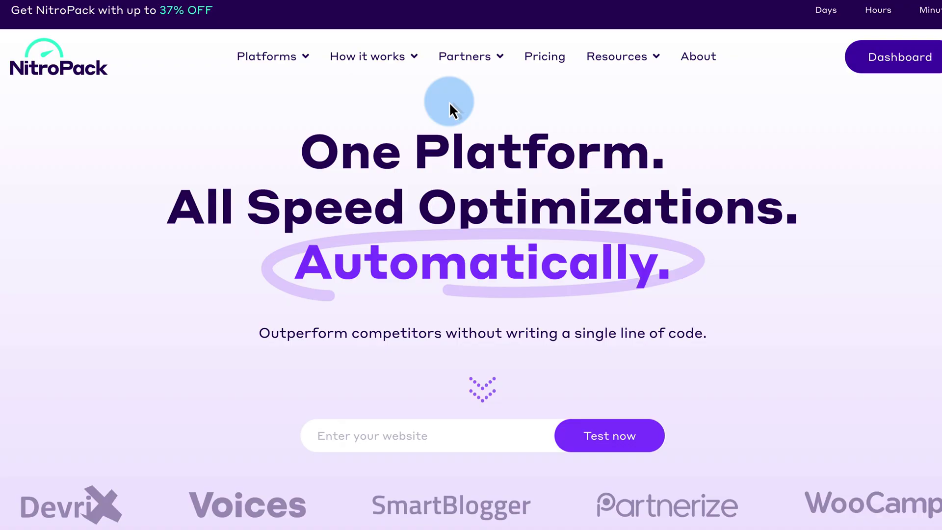
Open the NitroPack pricing page and highlight the up to 37% OFF offer
{"action": "left_click", "coordinate": [545, 58]}
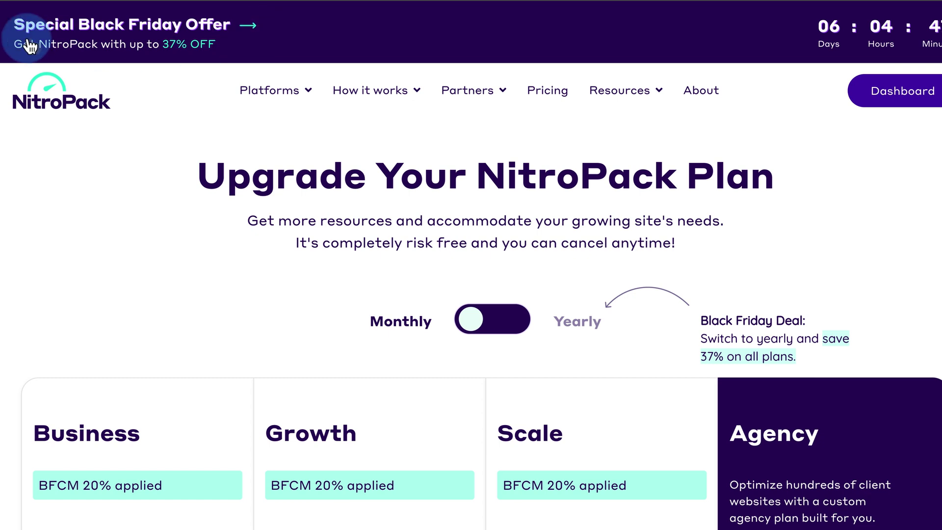
{"action": "left_click_drag", "start_coordinate": [6, 44], "coordinate": [235, 59]}
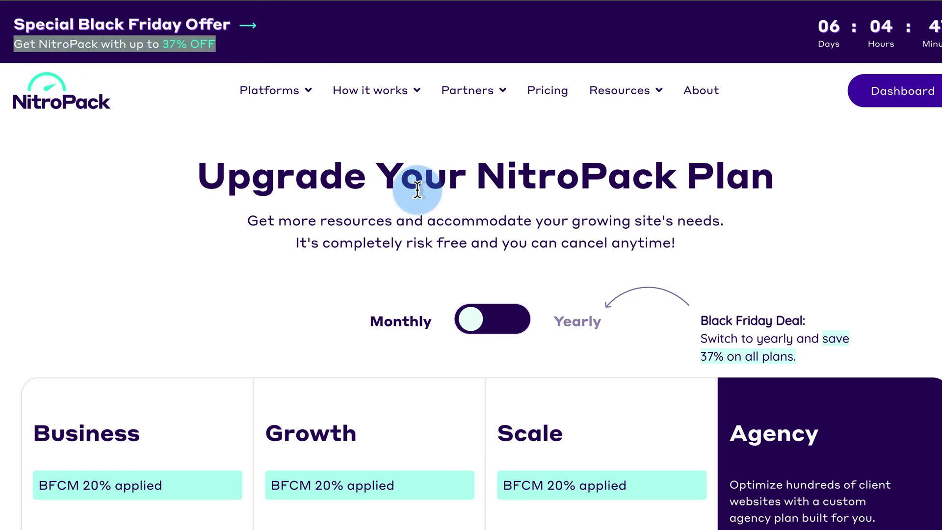
{"action": "left_click", "coordinate": [73, 319]}
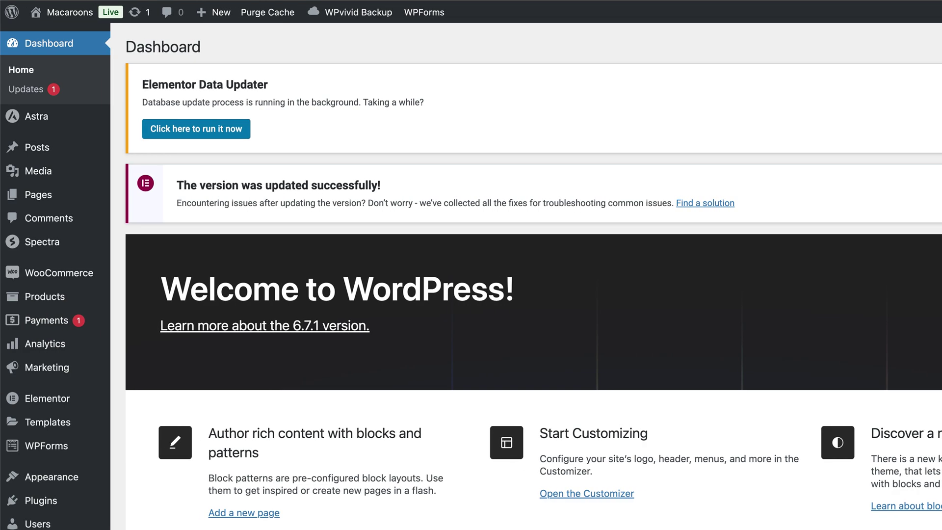
Search the Add Plugins page for 'nitropack'
{"action": "scroll", "coordinate": [59, 442], "scroll_direction": "down", "scroll_amount": 3}
{"action": "mouse_move", "coordinate": [17, 395]}
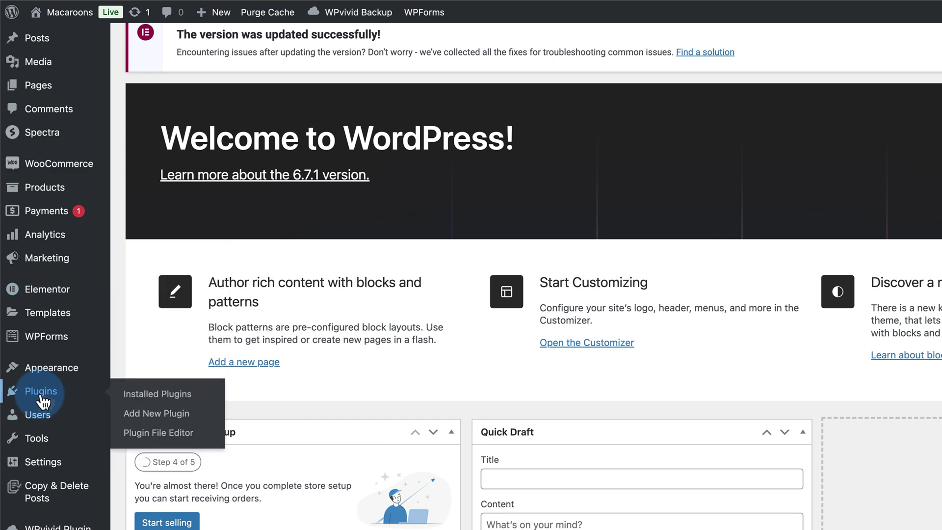
{"action": "left_click", "coordinate": [136, 416]}
{"action": "left_click", "coordinate": [921, 140]}
{"action": "type", "text": "ni"}
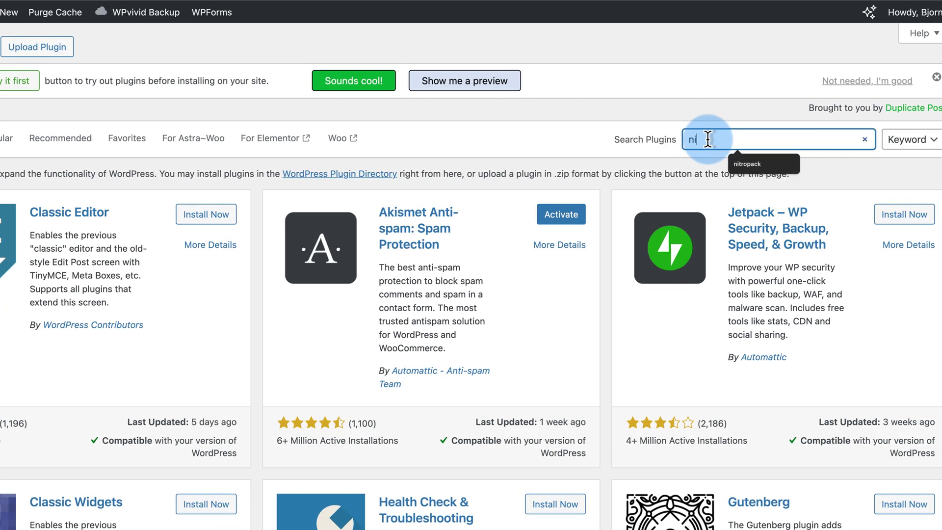
{"action": "type", "text": "tropack"}
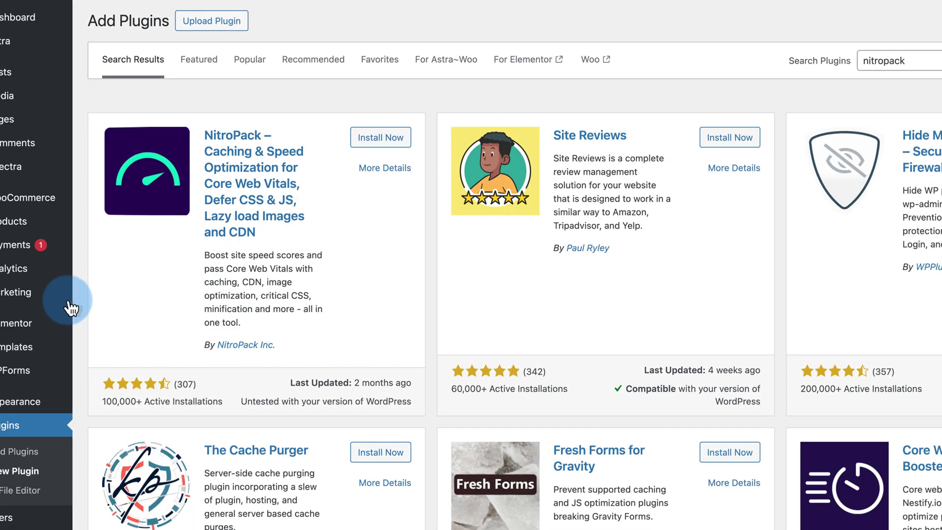
Highlight the NitroPack result's rating, last-update info and WordPress compatibility warning
{"action": "left_click_drag", "start_coordinate": [104, 411], "coordinate": [206, 398]}
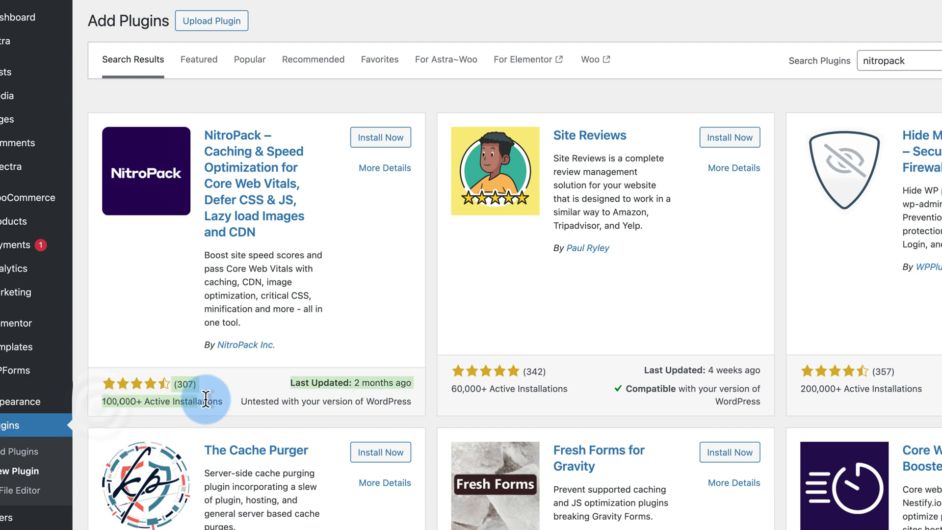
{"action": "left_click", "coordinate": [206, 398]}
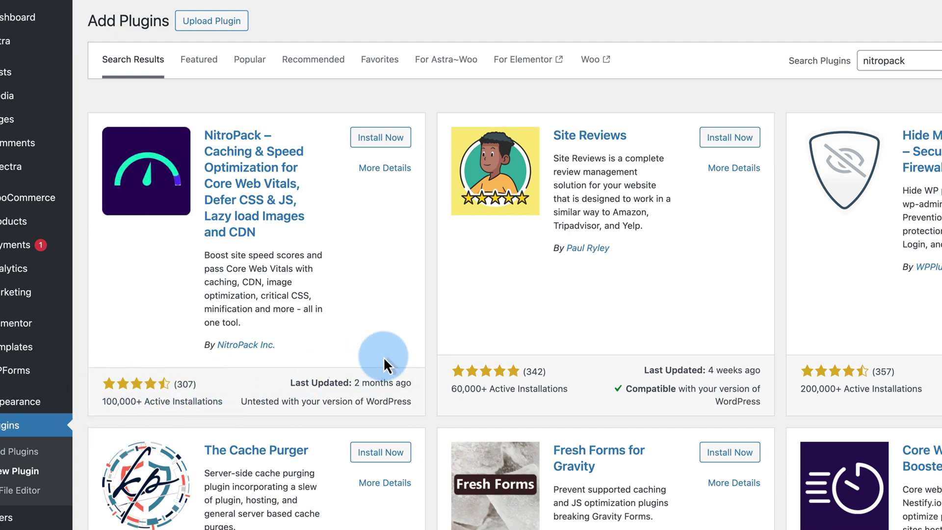
{"action": "left_click_drag", "start_coordinate": [244, 401], "coordinate": [409, 402]}
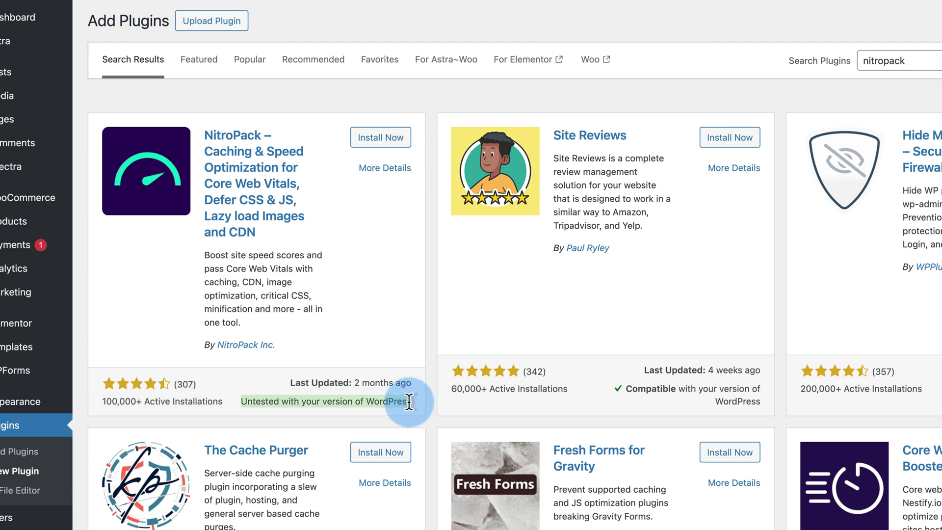
{"action": "left_click", "coordinate": [412, 398]}
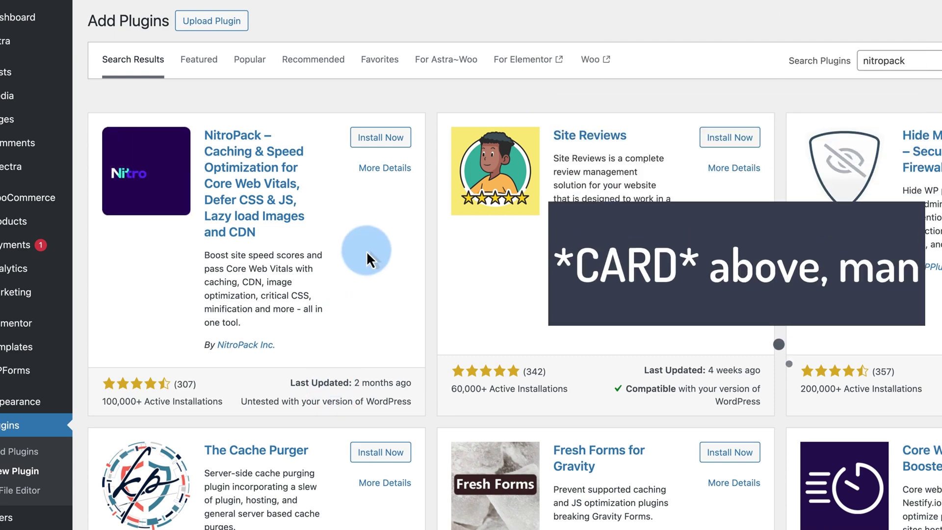
Install and activate NitroPack, then follow the not-connected notice to its settings
{"action": "left_click", "coordinate": [373, 137]}
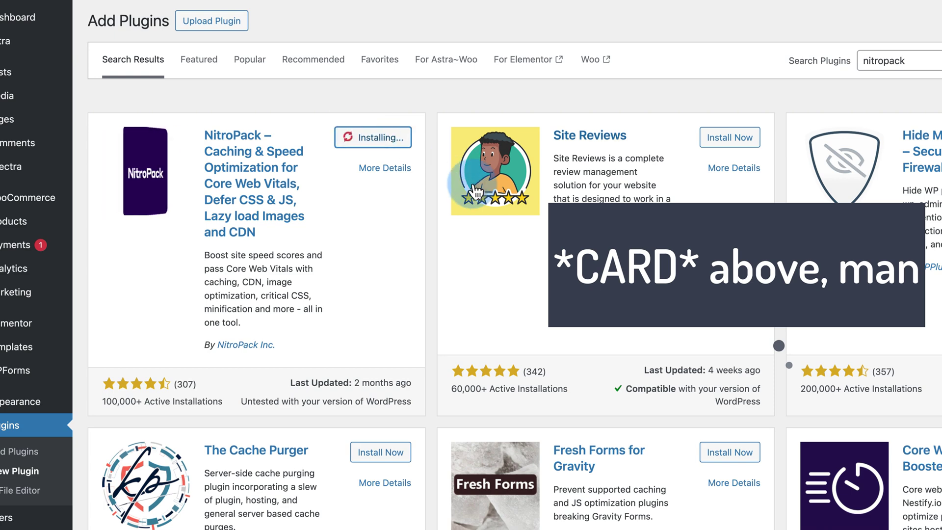
{"action": "left_click", "coordinate": [398, 146]}
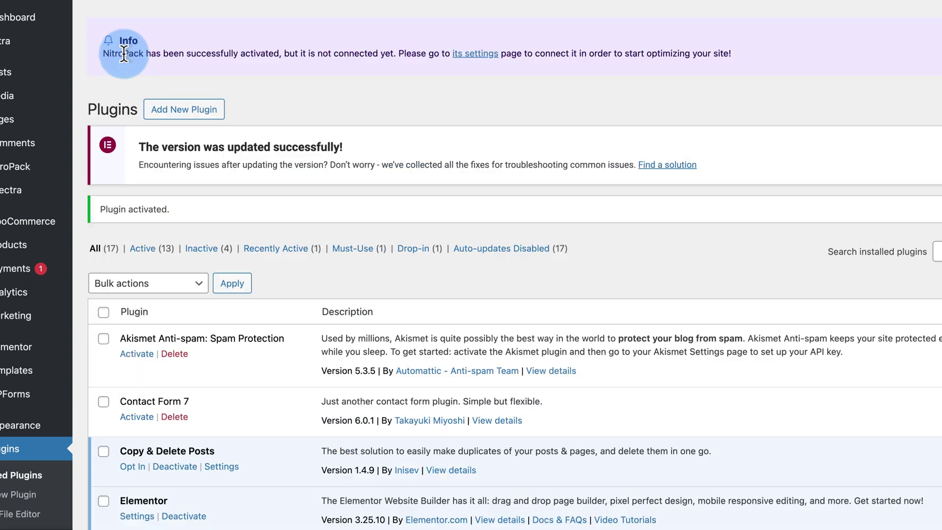
{"action": "left_click_drag", "start_coordinate": [103, 53], "coordinate": [569, 51]}
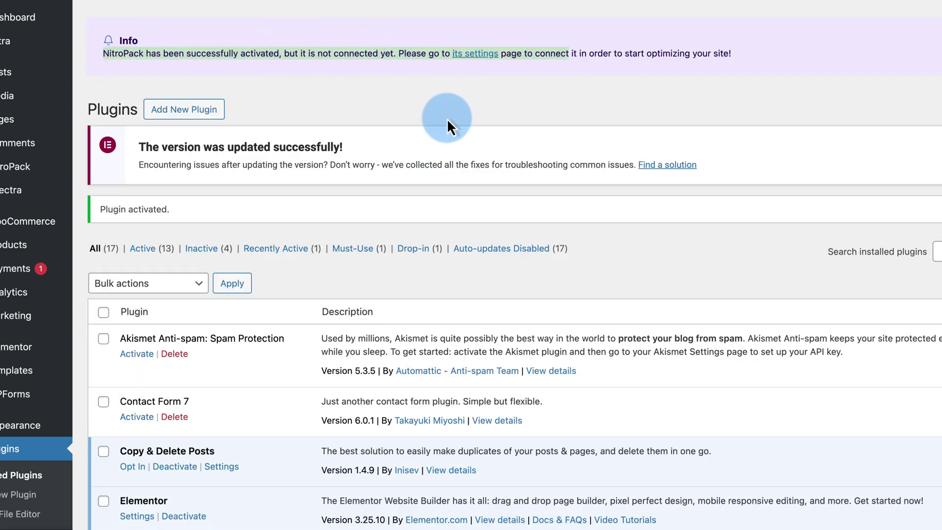
{"action": "left_click", "coordinate": [477, 54]}
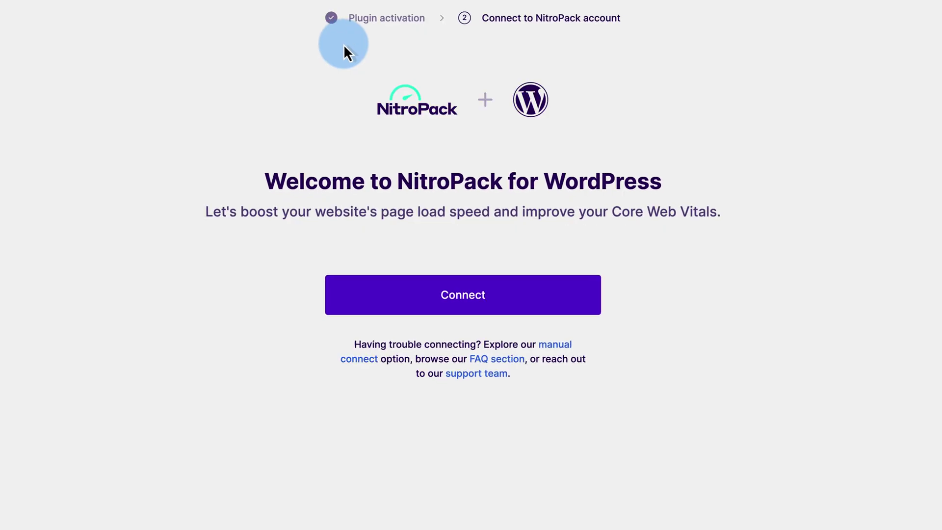
Start connecting the site to NitroPack and set the site platform to WordPress
{"action": "left_click", "coordinate": [484, 295]}
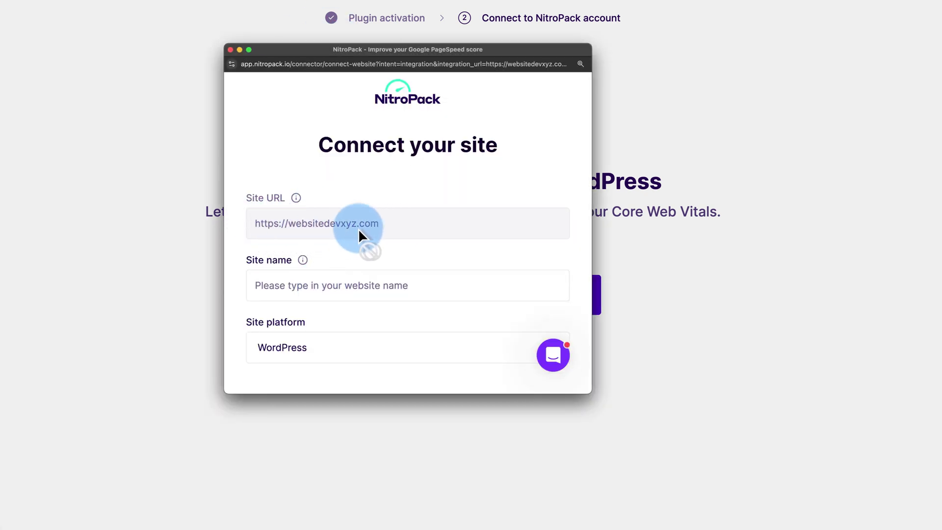
{"action": "scroll", "coordinate": [359, 230], "scroll_direction": "down", "scroll_amount": 3}
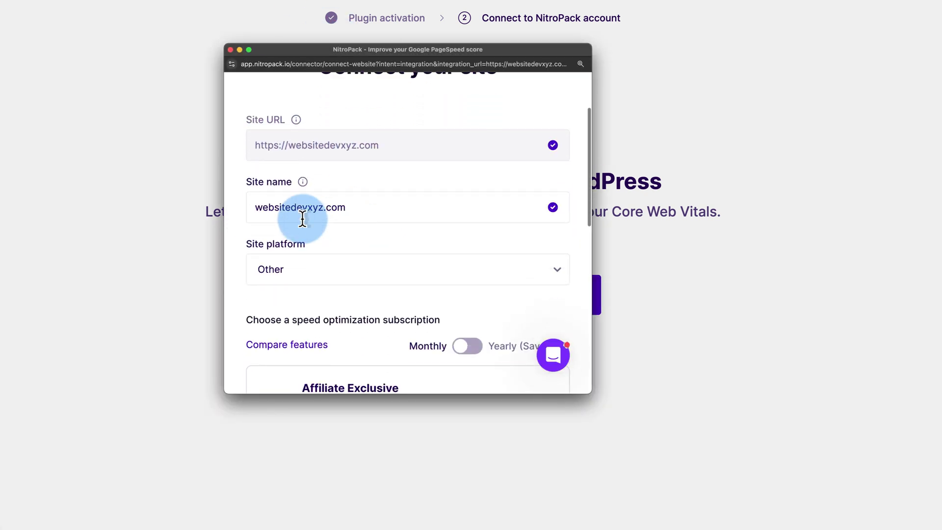
{"action": "scroll", "coordinate": [274, 166], "scroll_direction": "down", "scroll_amount": 2}
{"action": "scroll", "coordinate": [351, 195], "scroll_direction": "down", "scroll_amount": 1}
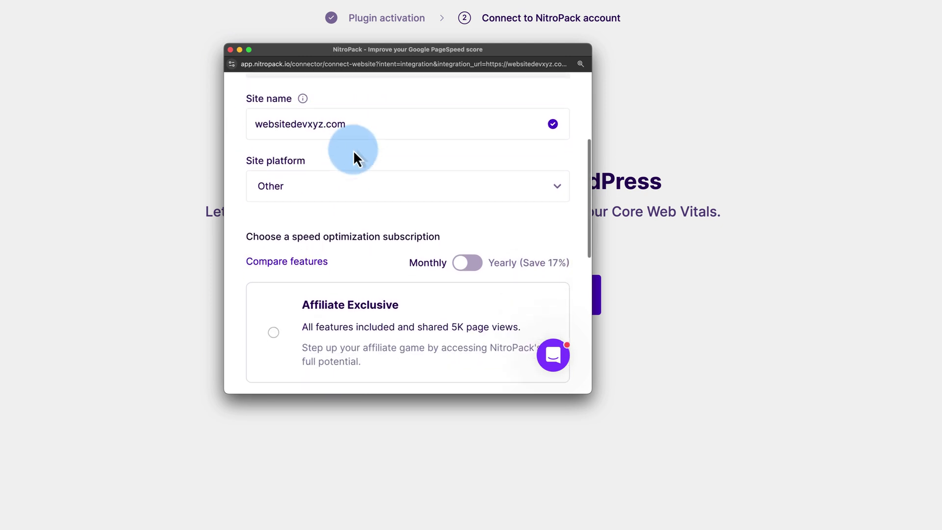
{"action": "left_click_drag", "start_coordinate": [347, 124], "coordinate": [237, 118]}
{"action": "left_click", "coordinate": [290, 186]}
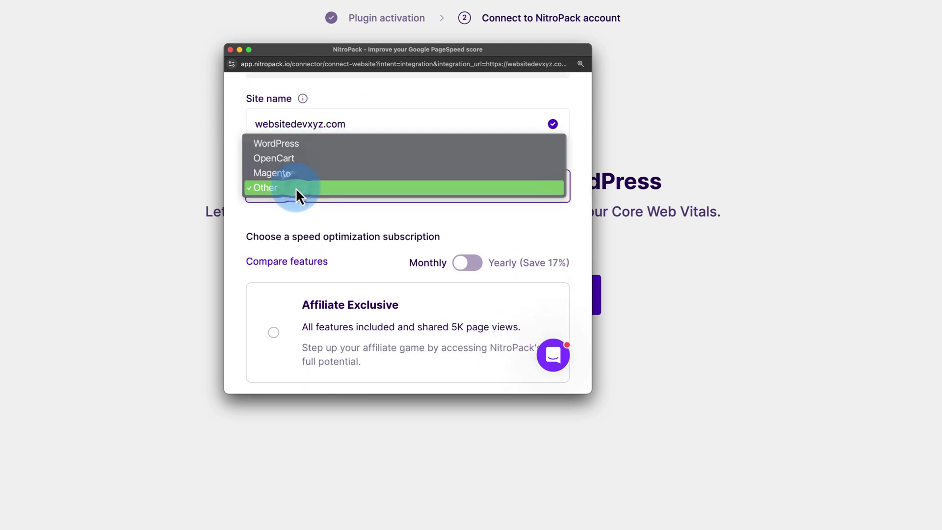
{"action": "left_click", "coordinate": [279, 144]}
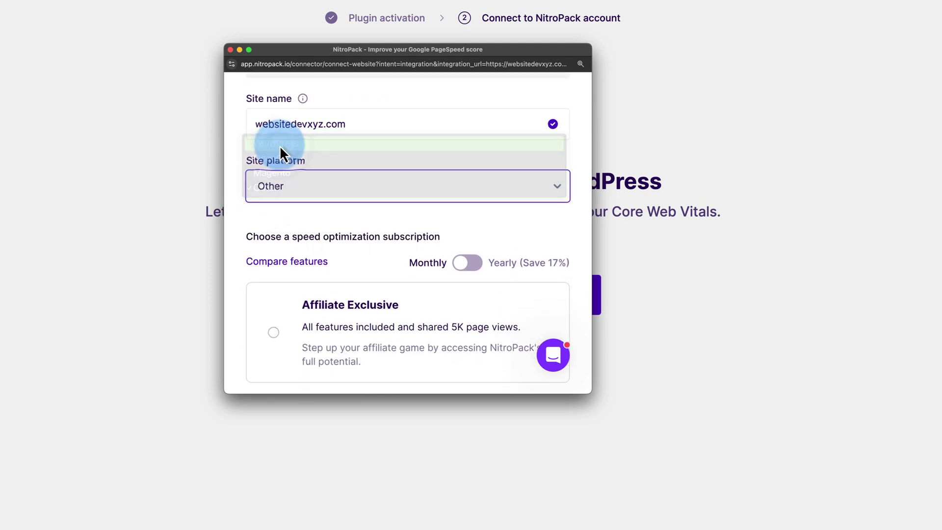
Choose the Free plan, add the site, and highlight the connection confirmation
{"action": "scroll", "coordinate": [280, 245], "scroll_direction": "down", "scroll_amount": 2}
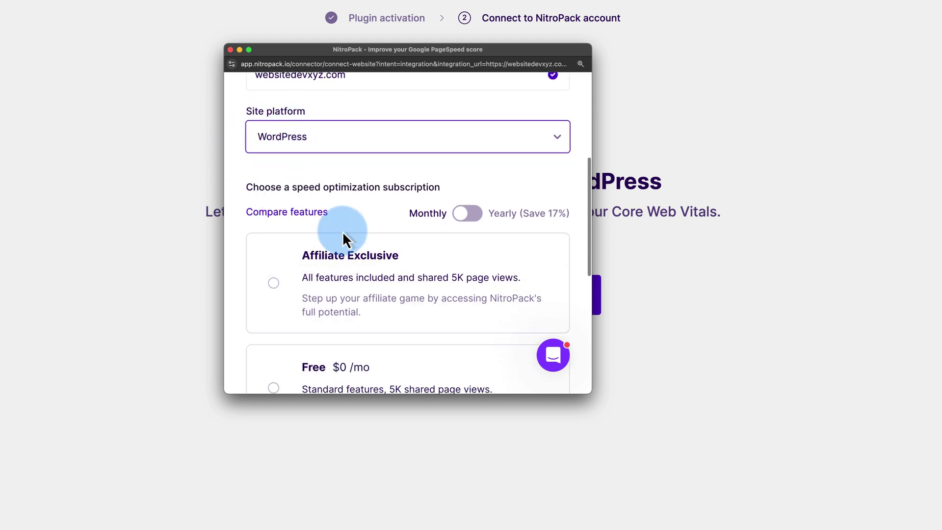
{"action": "scroll", "coordinate": [441, 243], "scroll_direction": "down", "scroll_amount": 5}
{"action": "left_click", "coordinate": [528, 246]}
{"action": "scroll", "coordinate": [387, 212], "scroll_direction": "down", "scroll_amount": 1}
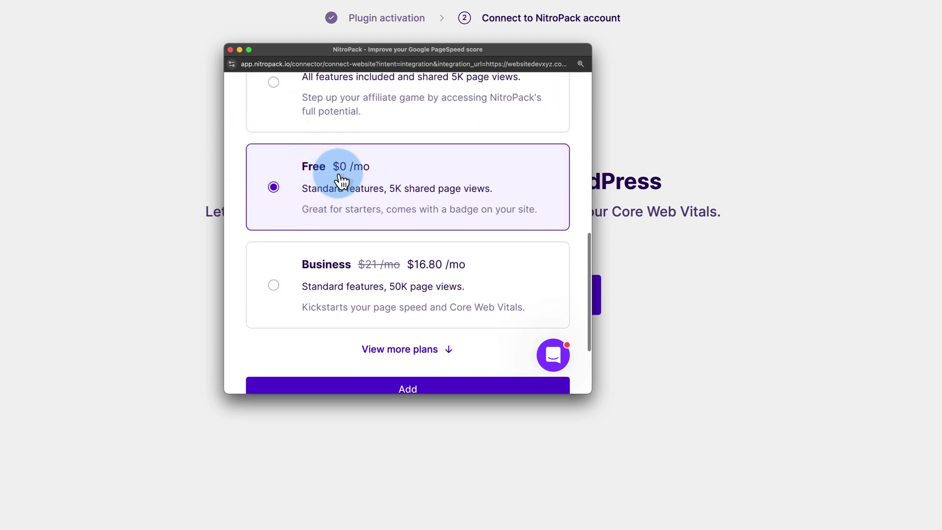
{"action": "scroll", "coordinate": [417, 196], "scroll_direction": "down", "scroll_amount": 1}
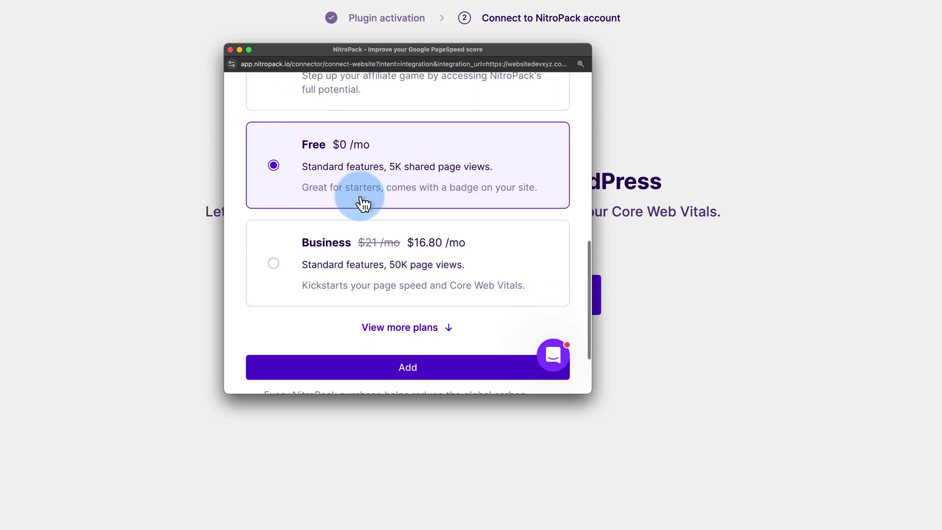
{"action": "scroll", "coordinate": [414, 209], "scroll_direction": "down", "scroll_amount": 3}
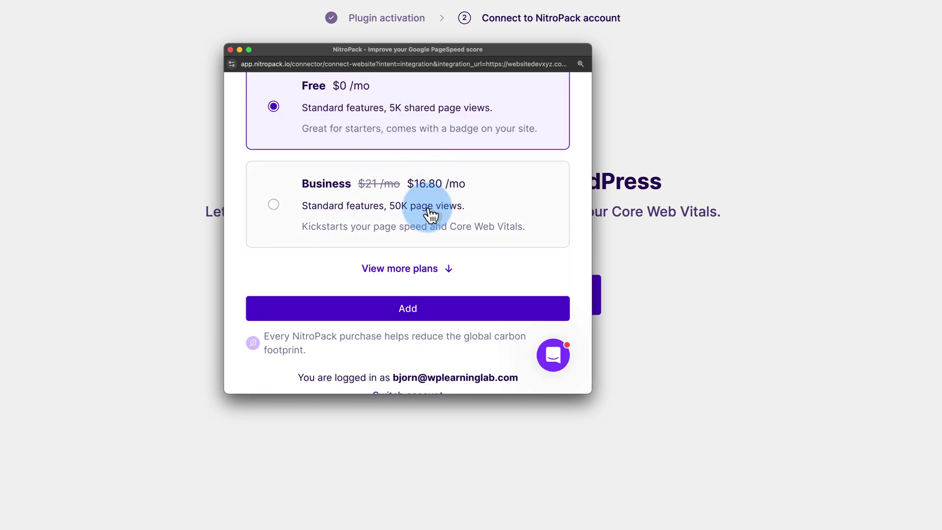
{"action": "left_click", "coordinate": [406, 309]}
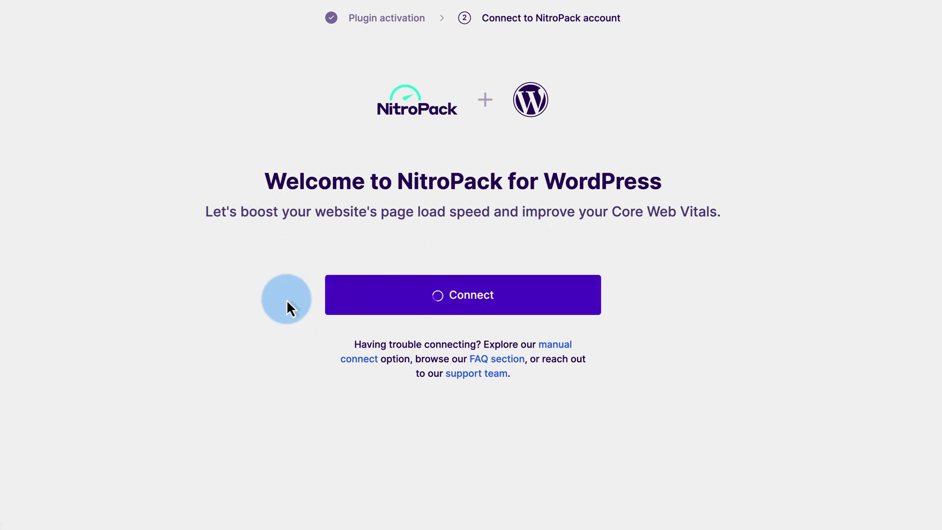
{"action": "left_click_drag", "start_coordinate": [385, 143], "coordinate": [613, 190]}
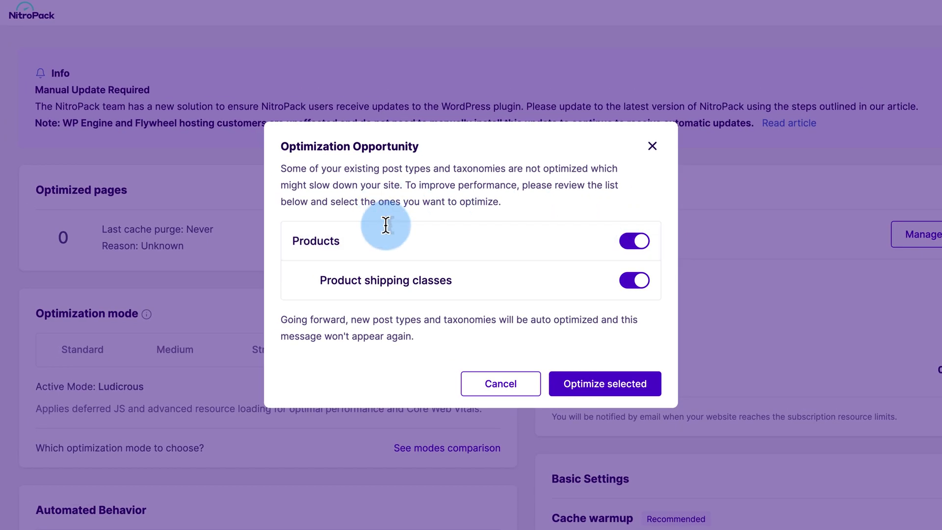
Keep Products and Product shipping classes toggled on and optimize them
{"action": "left_click_drag", "start_coordinate": [281, 168], "coordinate": [455, 186]}
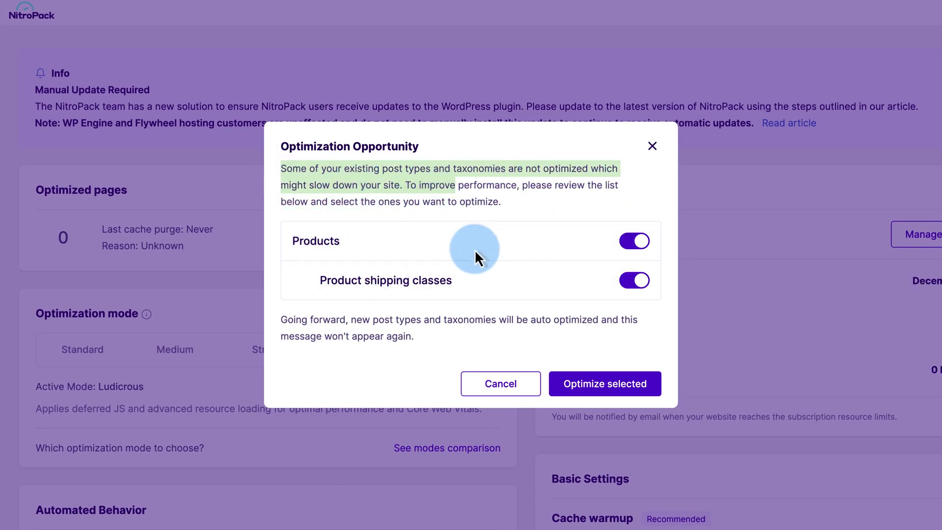
{"action": "left_click", "coordinate": [476, 278]}
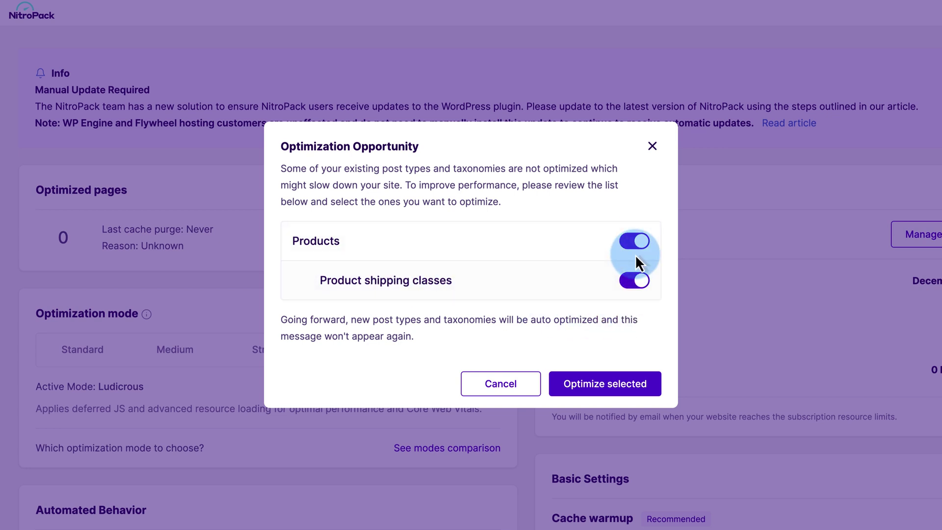
{"action": "left_click", "coordinate": [612, 386]}
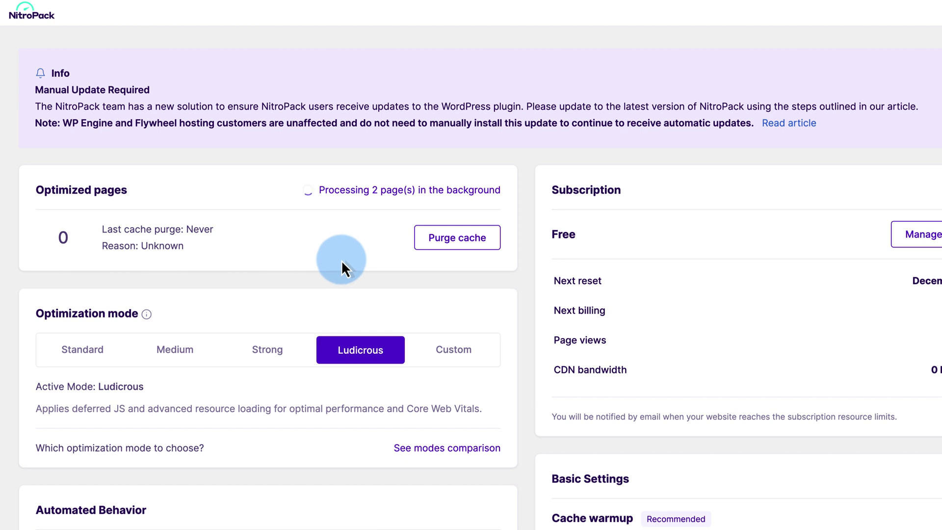
Review the modes comparison, close it with Ludicrous still active, and go to the NitroPack account dashboard
{"action": "scroll", "coordinate": [341, 260], "scroll_direction": "down", "scroll_amount": 3}
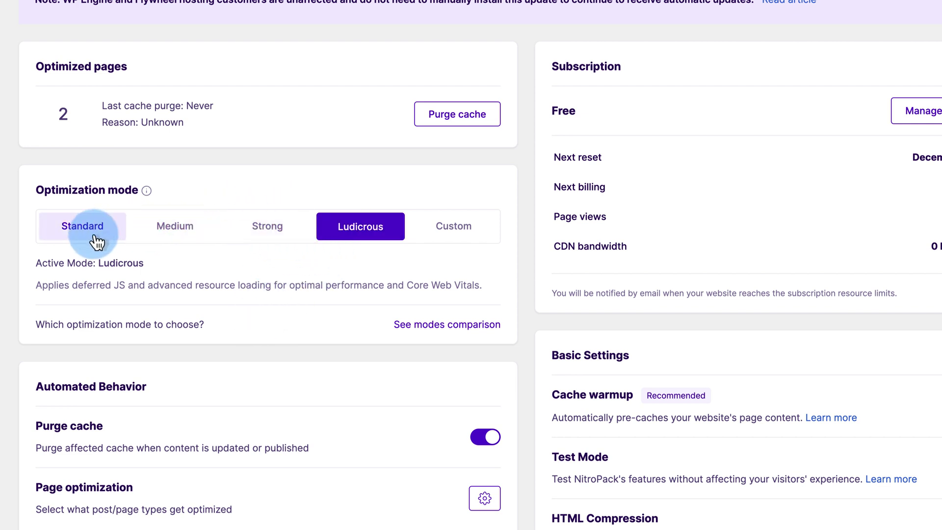
{"action": "left_click", "coordinate": [417, 325]}
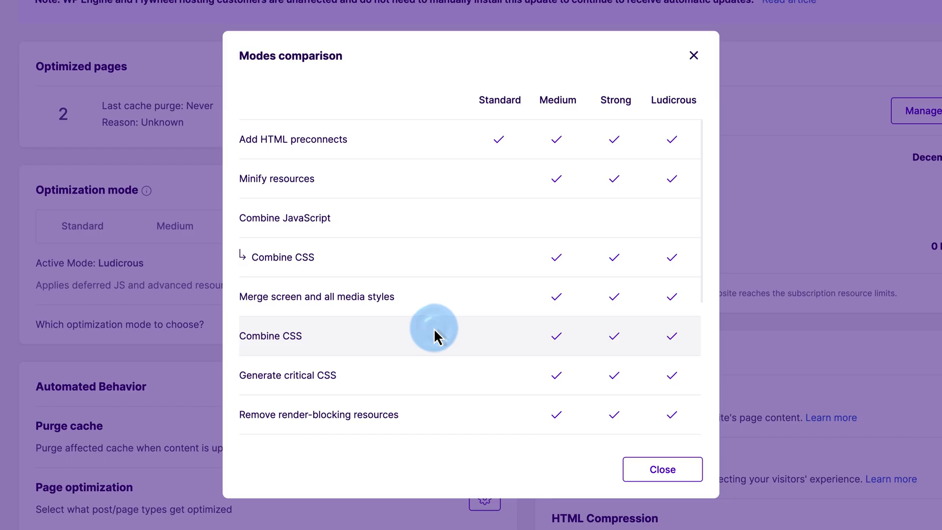
{"action": "scroll", "coordinate": [284, 206], "scroll_direction": "down", "scroll_amount": 7}
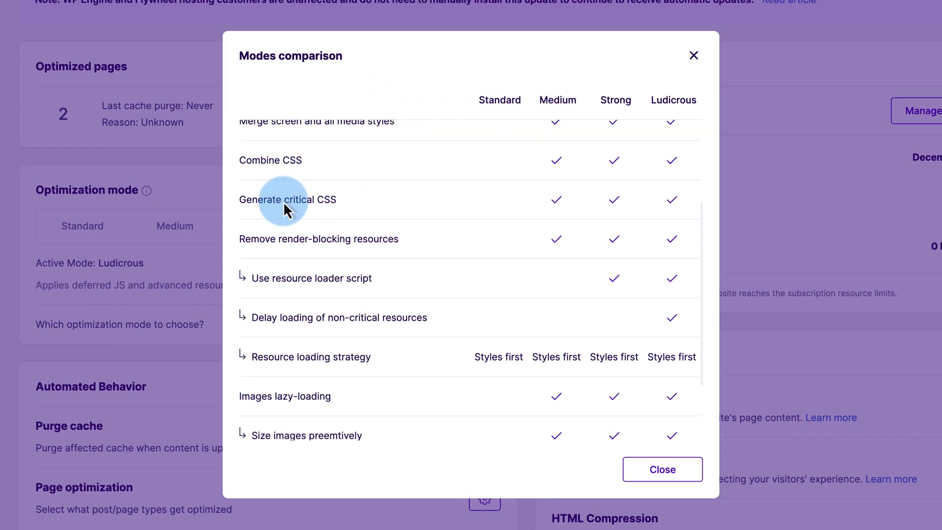
{"action": "scroll", "coordinate": [288, 211], "scroll_direction": "down", "scroll_amount": 1}
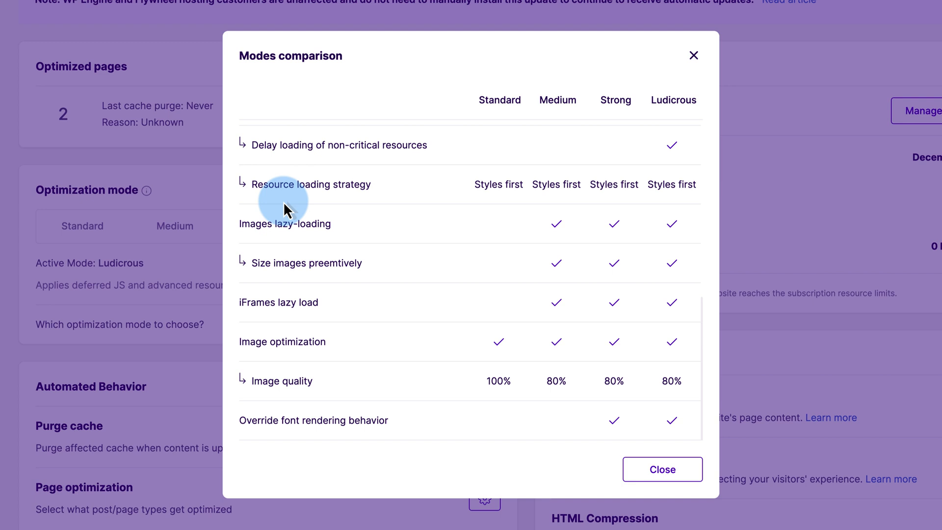
{"action": "left_click", "coordinate": [660, 472]}
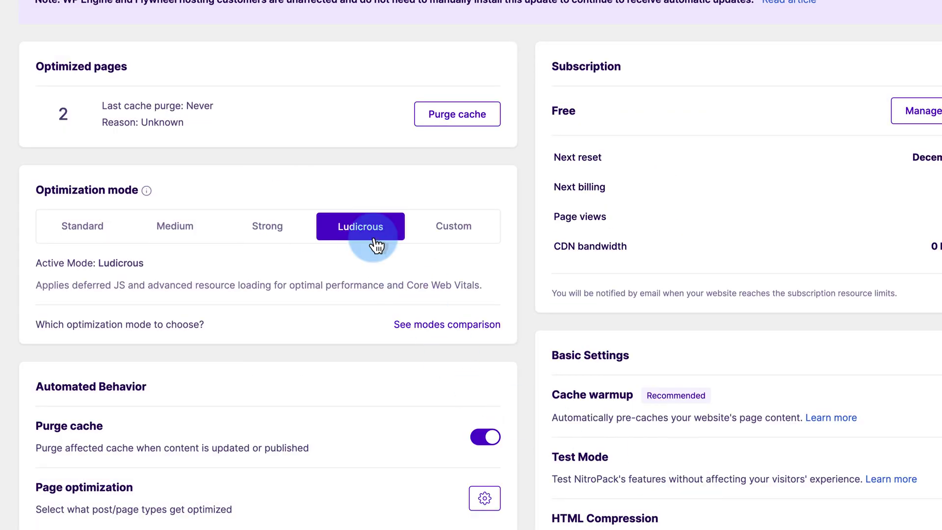
{"action": "left_click", "coordinate": [331, 268]}
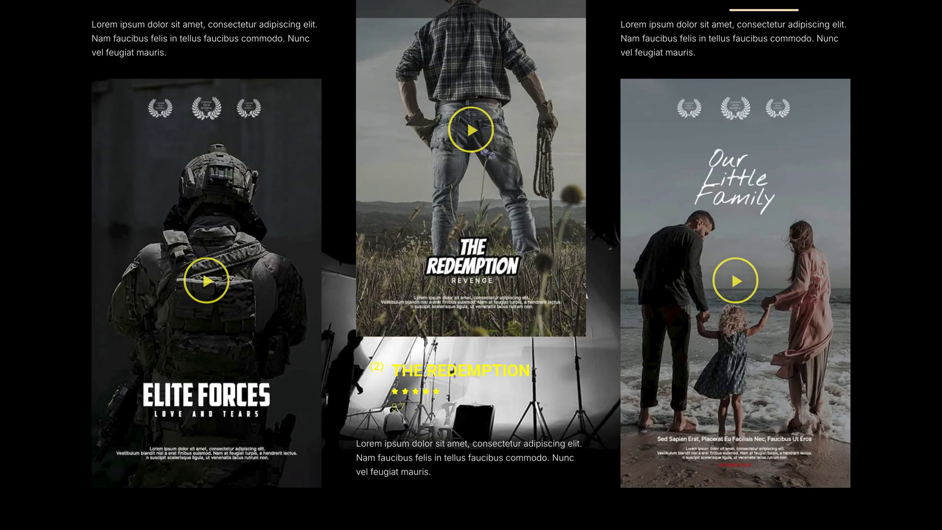
{"action": "left_click", "coordinate": [96, 64]}
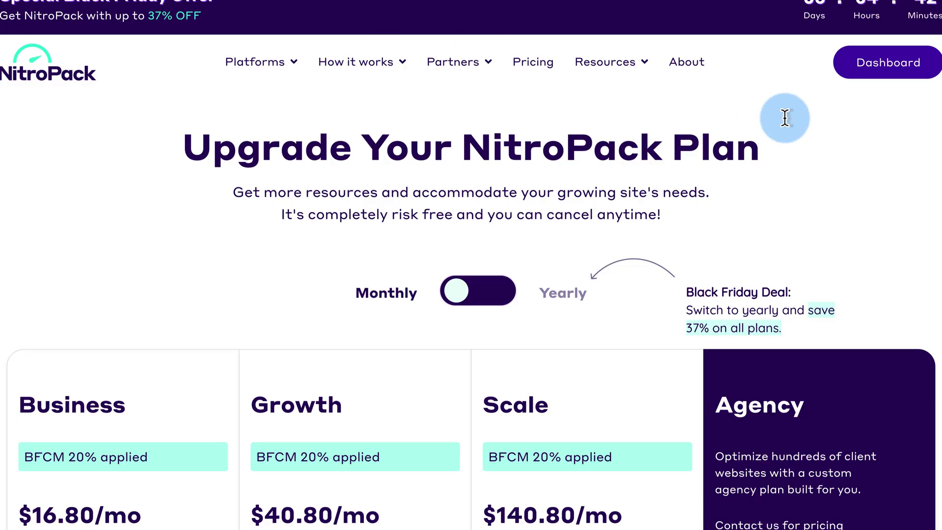
Open the NitroPack dashboard and look over its status text
{"action": "left_click", "coordinate": [882, 62]}
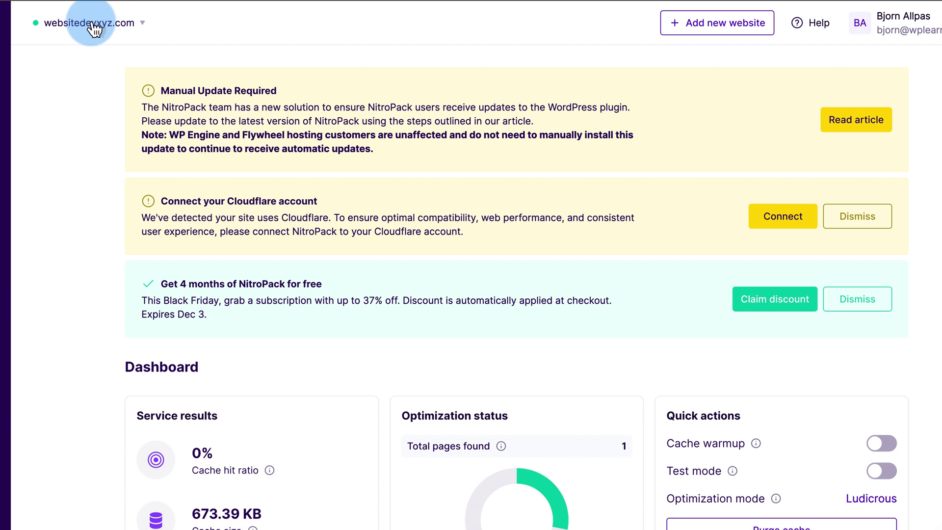
{"action": "scroll", "coordinate": [358, 216], "scroll_direction": "down", "scroll_amount": 4}
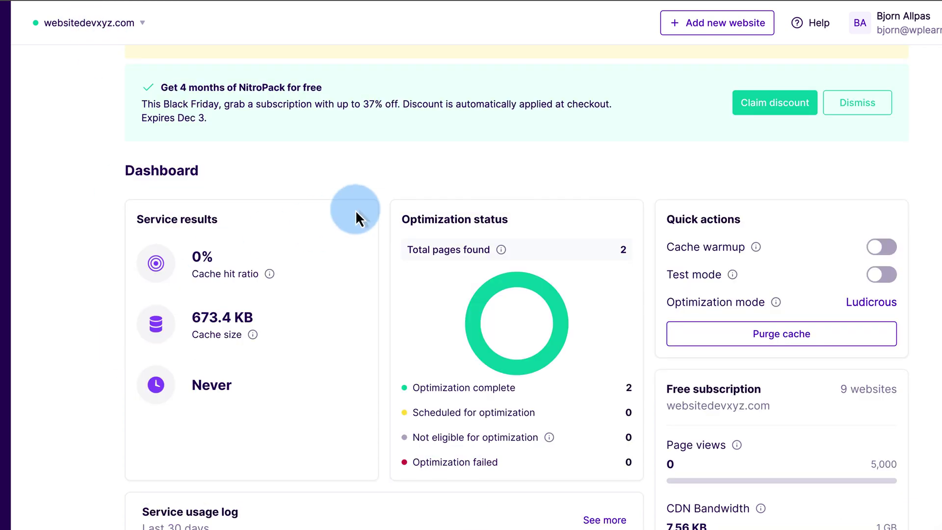
{"action": "left_click_drag", "start_coordinate": [385, 211], "coordinate": [615, 254]}
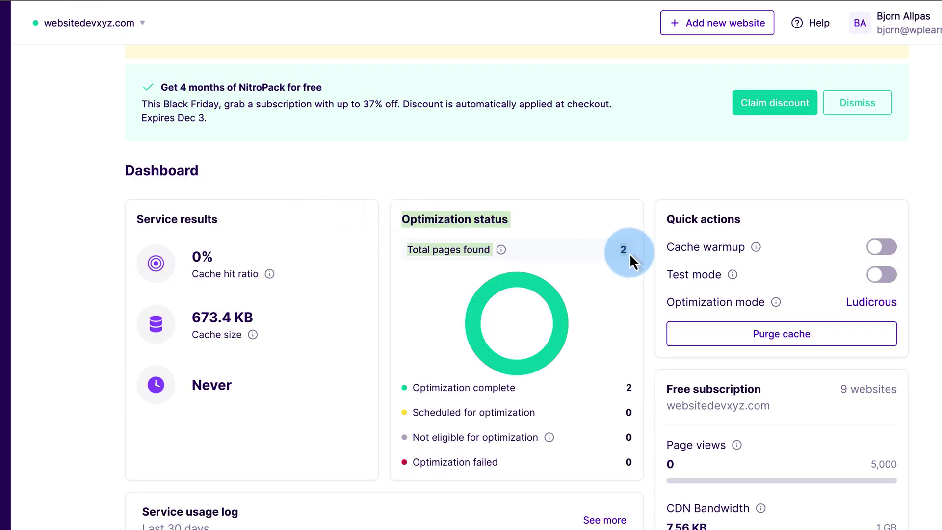
{"action": "left_click", "coordinate": [594, 245]}
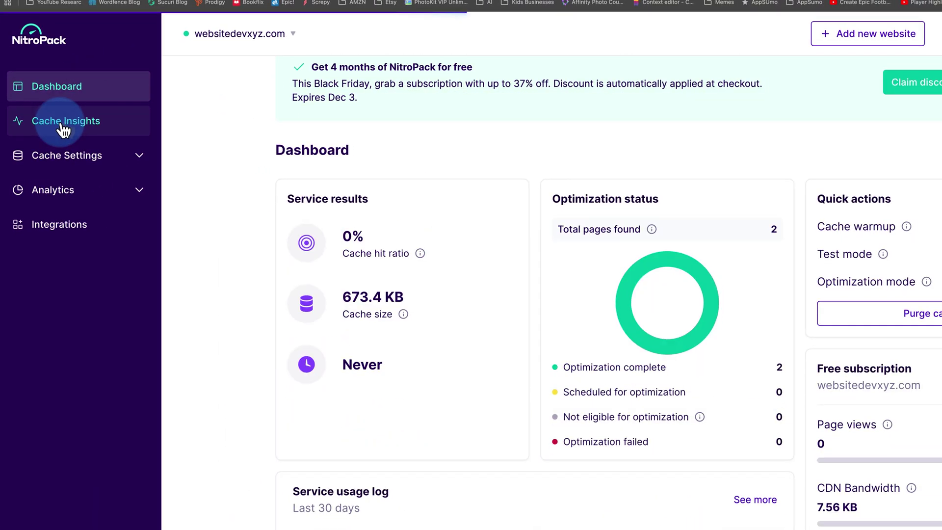
Check Cache Insights' Page optimization status shows the homepage Complete on desktop and mobile
{"action": "left_click", "coordinate": [125, 293]}
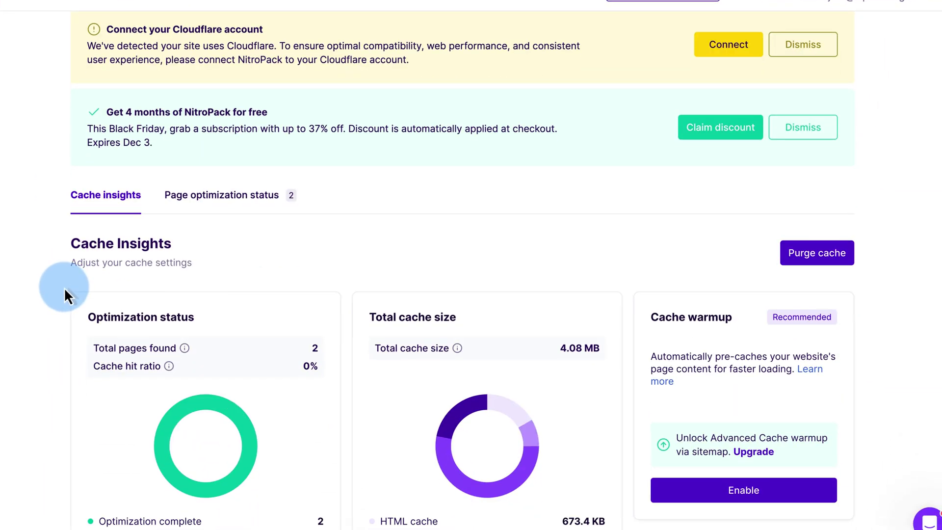
{"action": "left_click", "coordinate": [233, 194]}
{"action": "scroll", "coordinate": [24, 318], "scroll_direction": "down", "scroll_amount": 1}
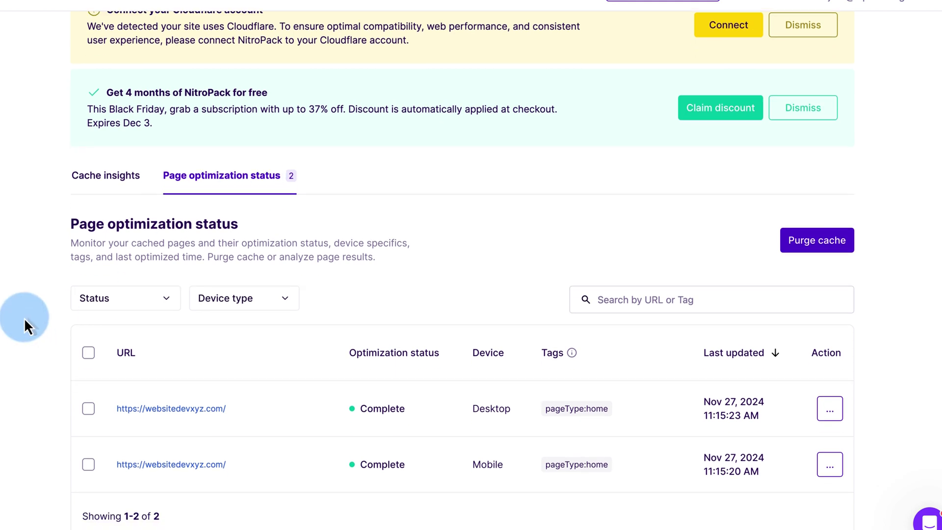
{"action": "left_click", "coordinate": [120, 337]}
{"action": "left_click_drag", "start_coordinate": [328, 411], "coordinate": [464, 484]}
{"action": "left_click", "coordinate": [429, 484]}
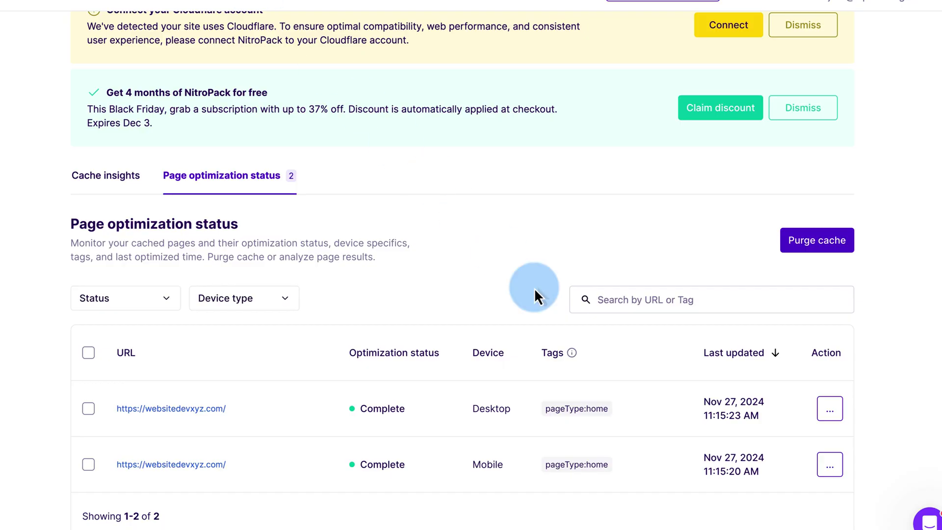
{"action": "scroll", "coordinate": [492, 315], "scroll_direction": "up", "scroll_amount": 3}
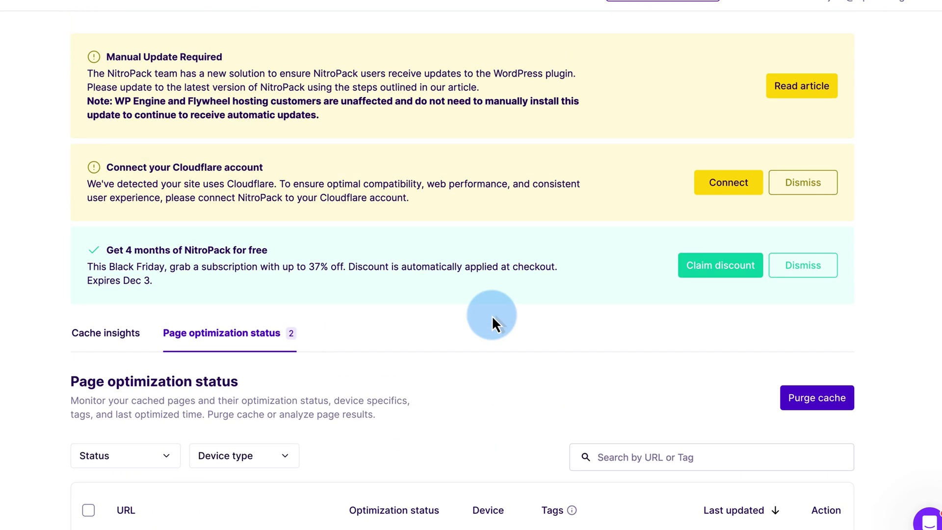
{"action": "scroll", "coordinate": [491, 315], "scroll_direction": "down", "scroll_amount": 3}
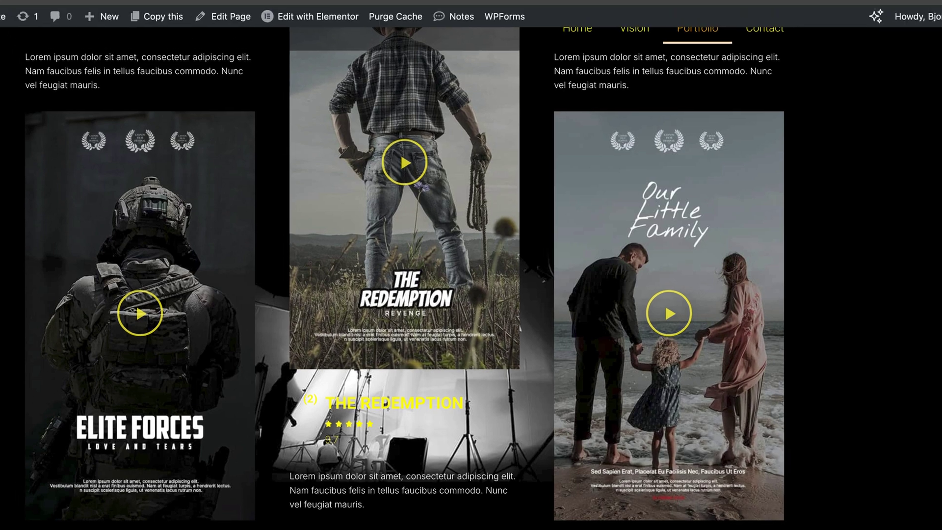
Open Home 2 in the block editor and scroll through it
{"action": "left_click", "coordinate": [198, 0]}
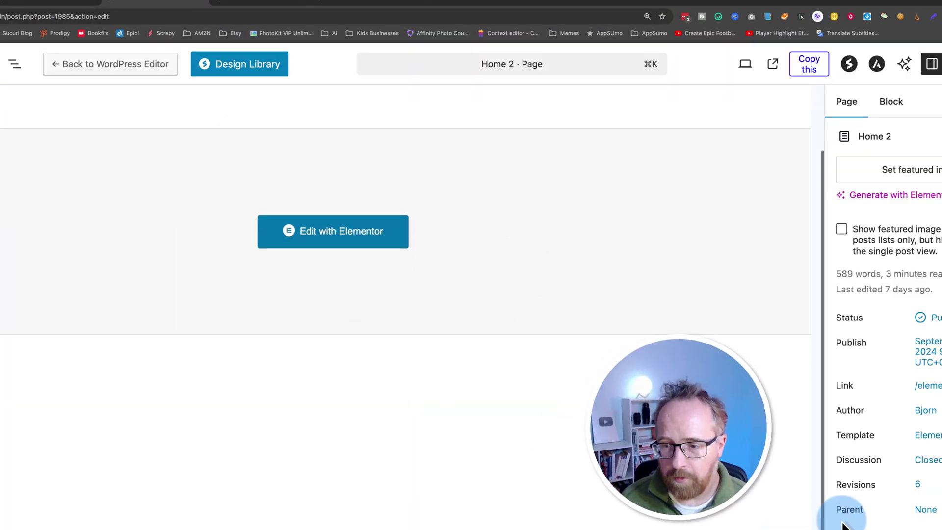
{"action": "scroll", "coordinate": [843, 525], "scroll_direction": "down", "scroll_amount": 3}
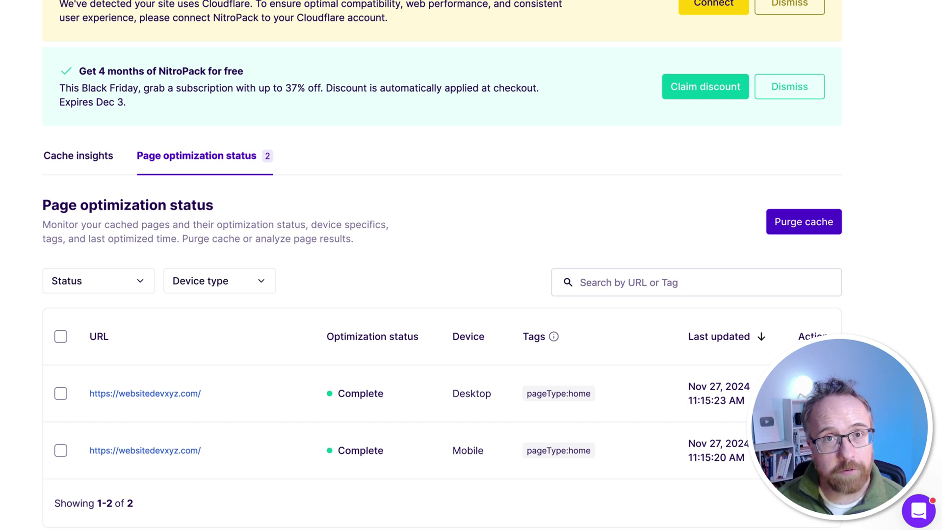
Expand Cache Settings, open General, and scroll to the Optimization modes cards with Ludicrous active
{"action": "left_click", "coordinate": [39, 266]}
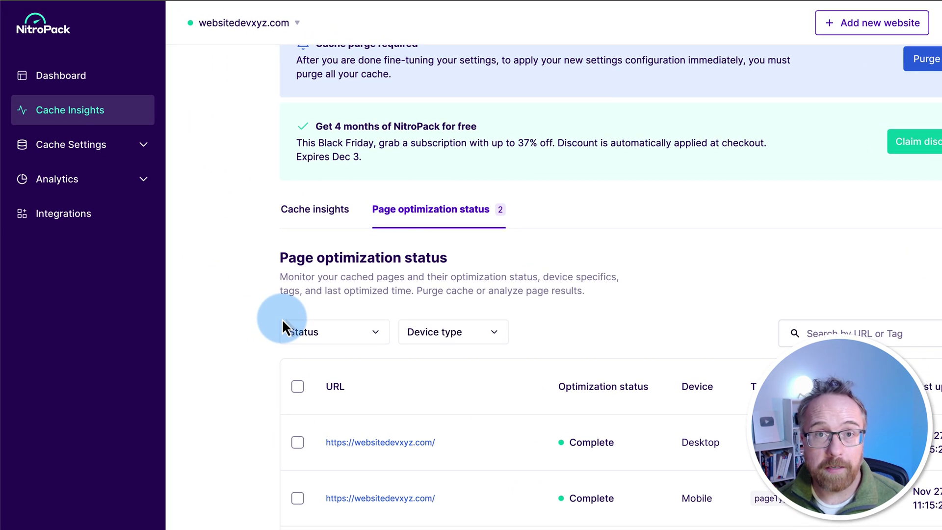
{"action": "left_click", "coordinate": [47, 145]}
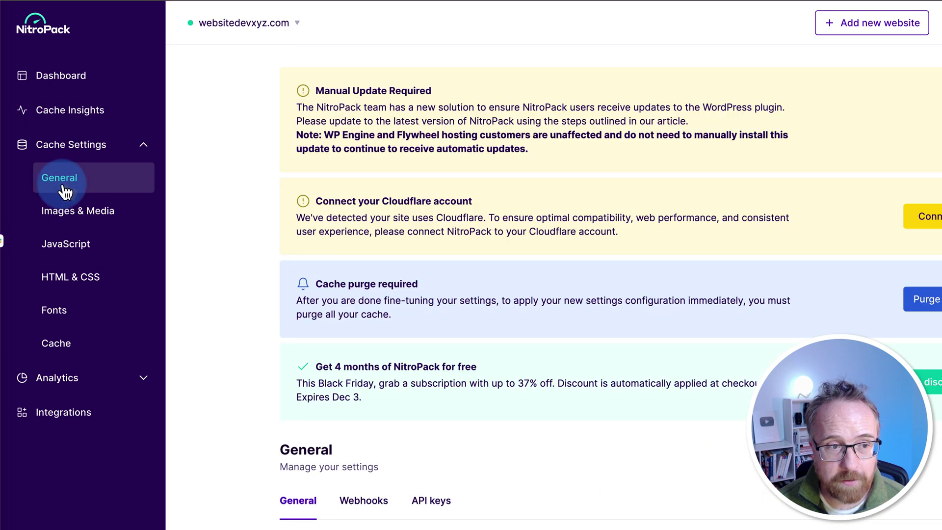
{"action": "left_click", "coordinate": [94, 214]}
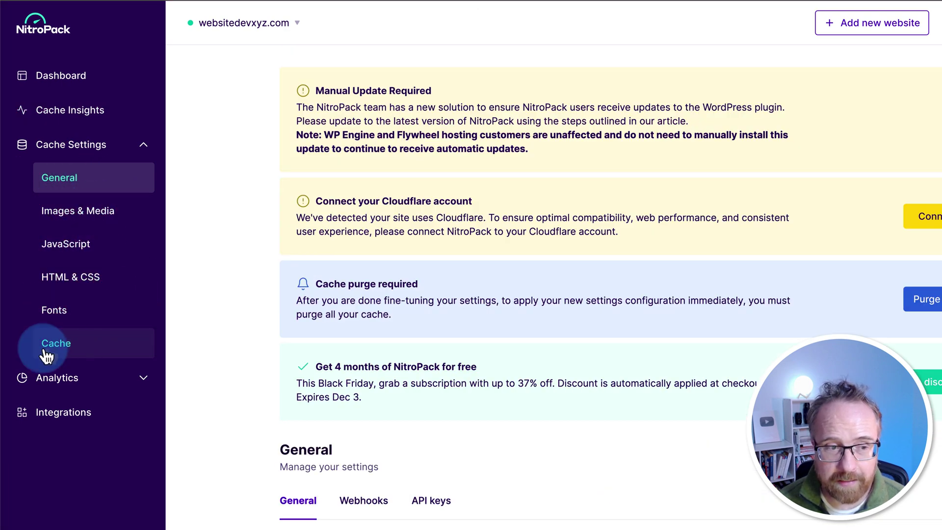
{"action": "scroll", "coordinate": [284, 331], "scroll_direction": "down", "scroll_amount": 1}
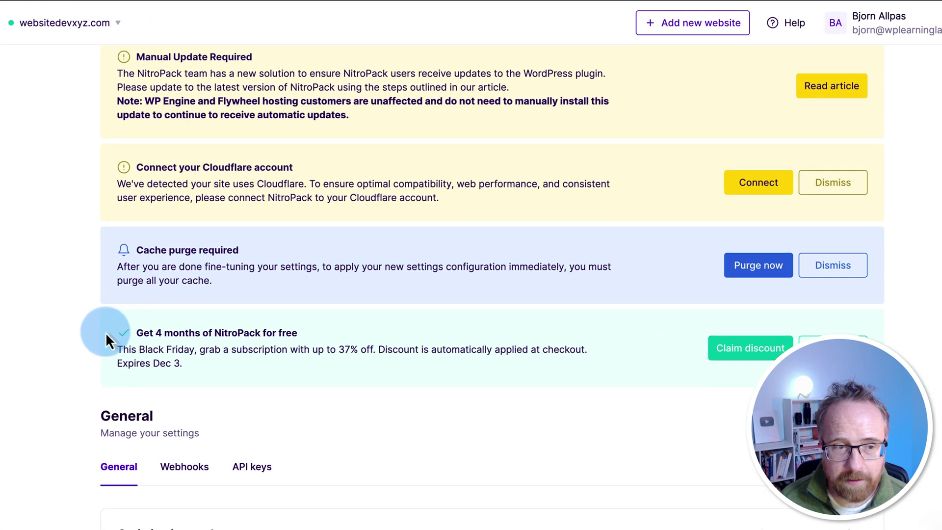
{"action": "scroll", "coordinate": [105, 332], "scroll_direction": "down", "scroll_amount": 8}
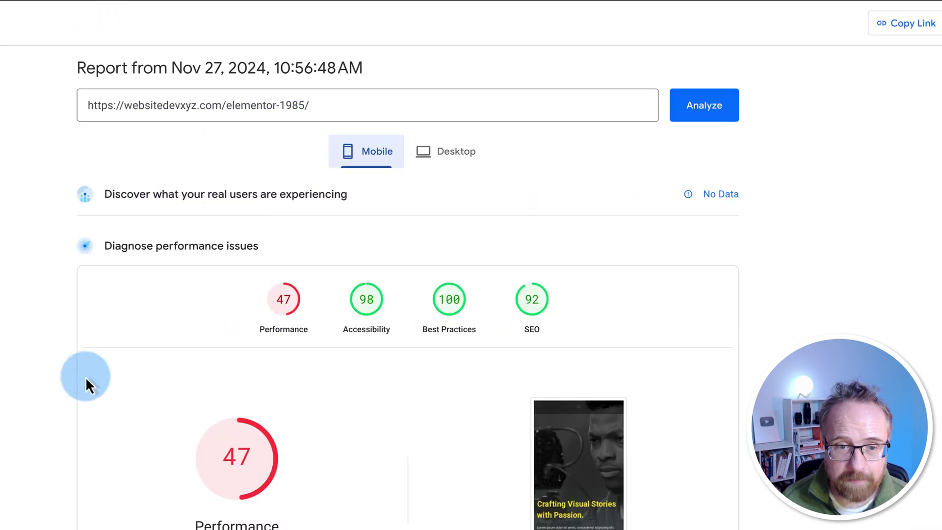
Scroll the mobile report to Diagnostics, where Largest Contentful Paint reads 10,650 ms
{"action": "scroll", "coordinate": [85, 377], "scroll_direction": "down", "scroll_amount": 15}
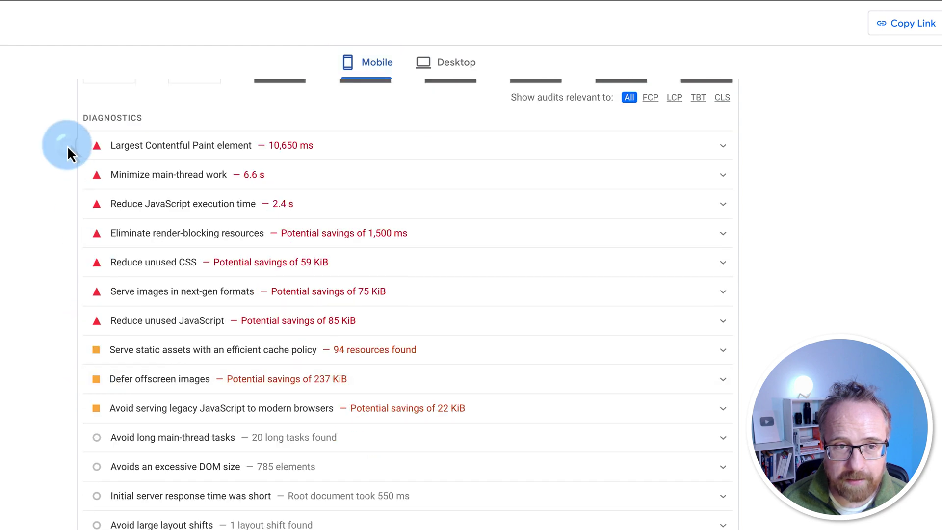
{"action": "scroll", "coordinate": [523, 423], "scroll_direction": "down", "scroll_amount": 2}
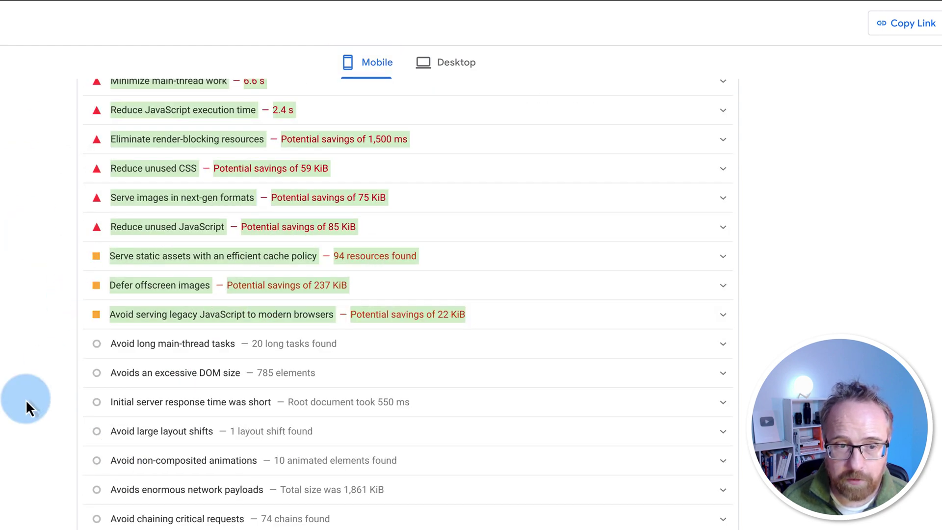
{"action": "scroll", "coordinate": [26, 399], "scroll_direction": "down", "scroll_amount": 4}
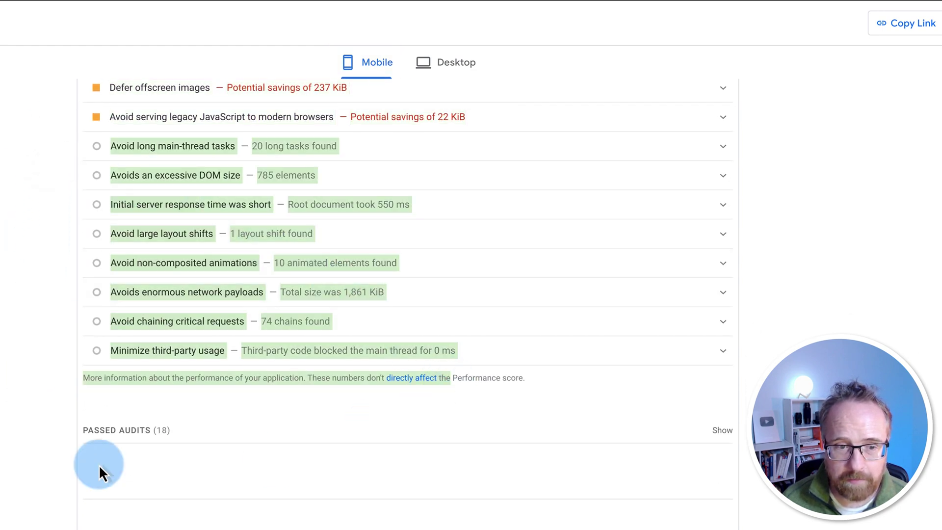
{"action": "scroll", "coordinate": [98, 464], "scroll_direction": "down", "scroll_amount": 7}
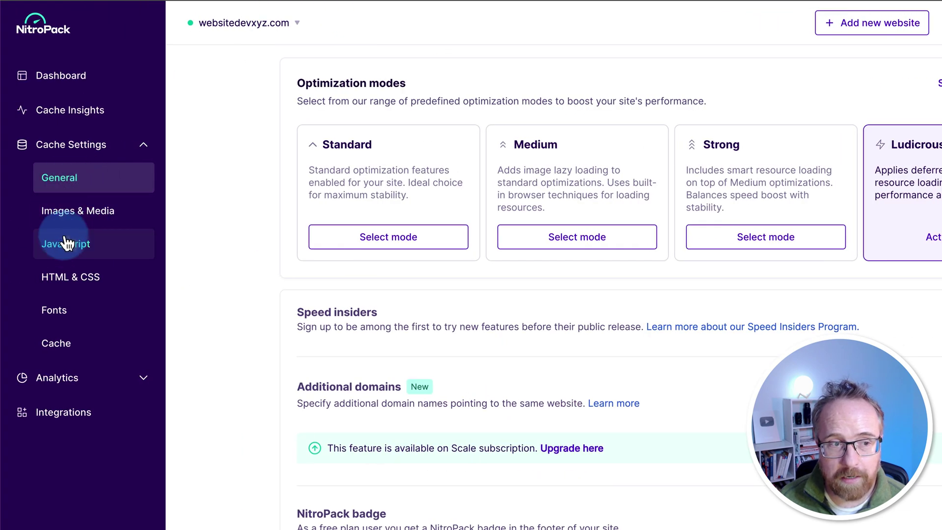
Review the JavaScript settings: render-blocking removal with Styles first, delayed scripts on, Combine JavaScript off
{"action": "left_click", "coordinate": [67, 244]}
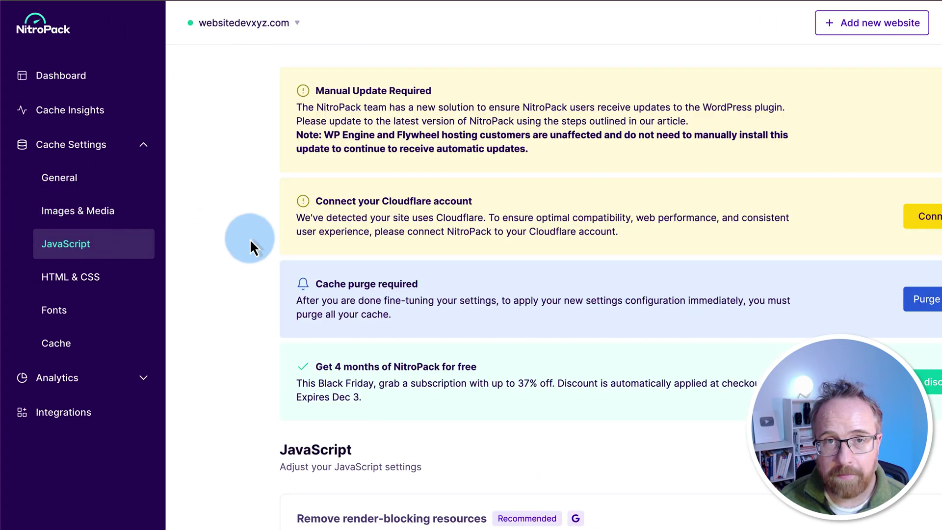
{"action": "scroll", "coordinate": [219, 325], "scroll_direction": "down", "scroll_amount": 8}
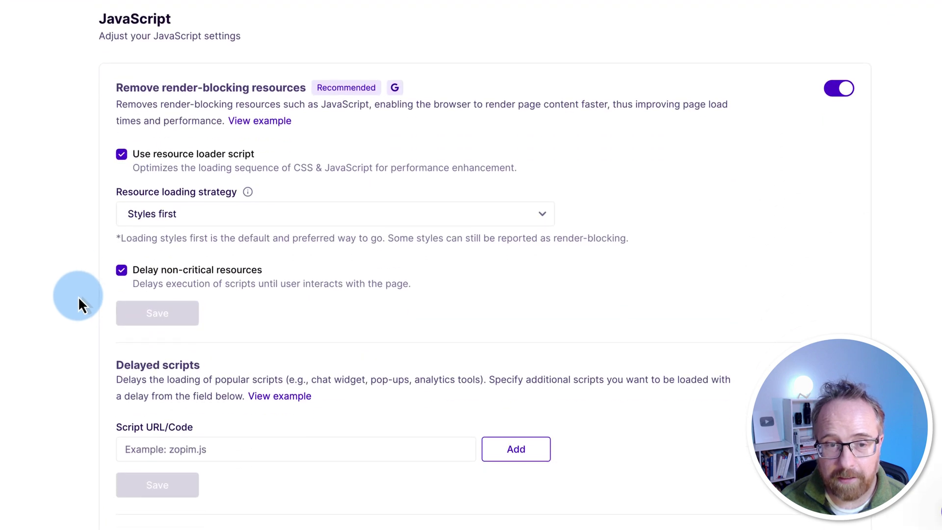
{"action": "scroll", "coordinate": [78, 296], "scroll_direction": "down", "scroll_amount": 3}
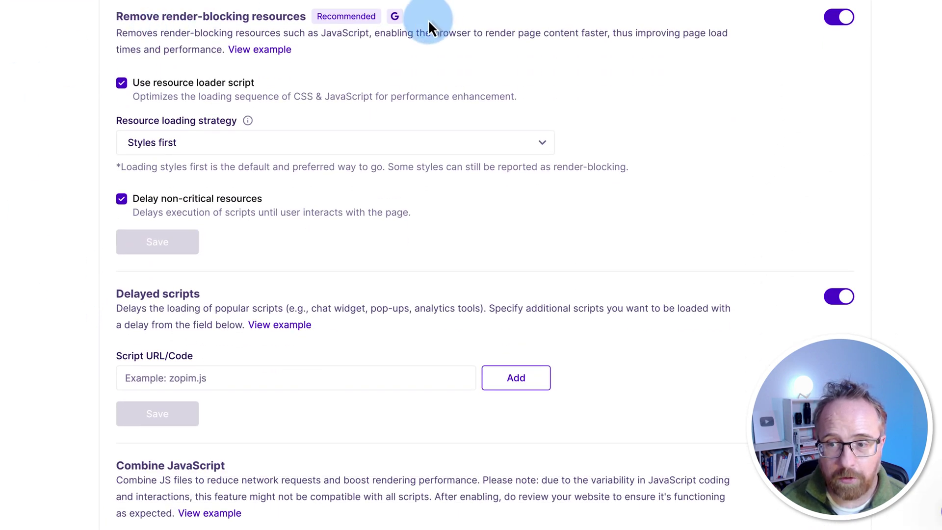
{"action": "left_click_drag", "start_coordinate": [111, 16], "coordinate": [322, 18]}
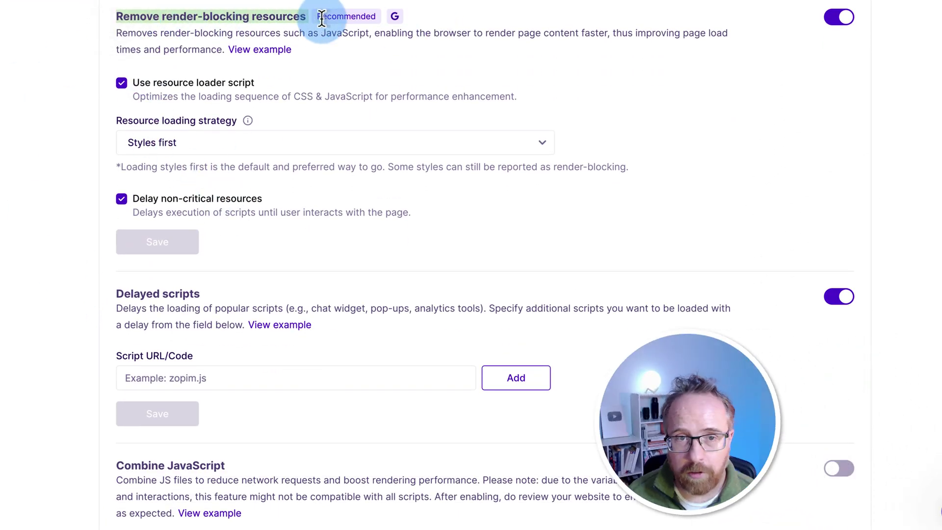
{"action": "scroll", "coordinate": [303, 273], "scroll_direction": "down", "scroll_amount": 1}
{"action": "left_click_drag", "start_coordinate": [117, 272], "coordinate": [206, 278]}
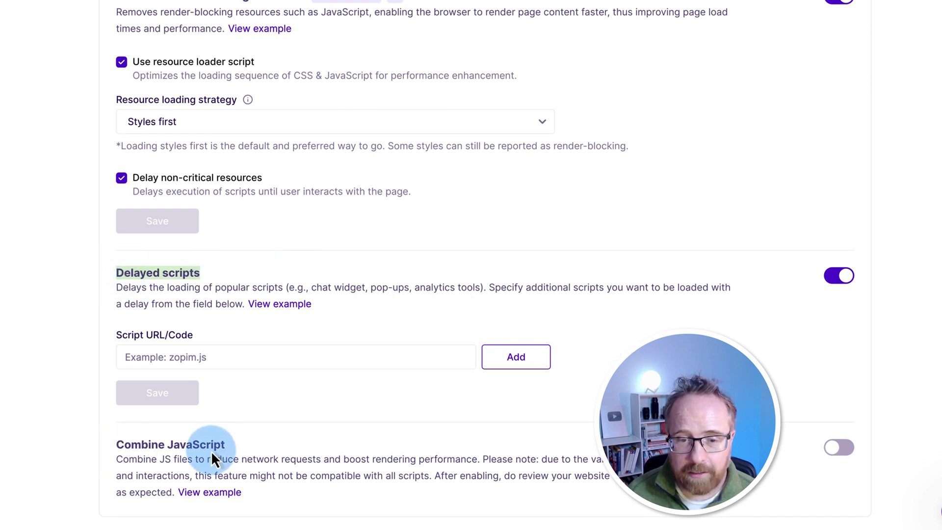
{"action": "left_click_drag", "start_coordinate": [111, 448], "coordinate": [273, 449]}
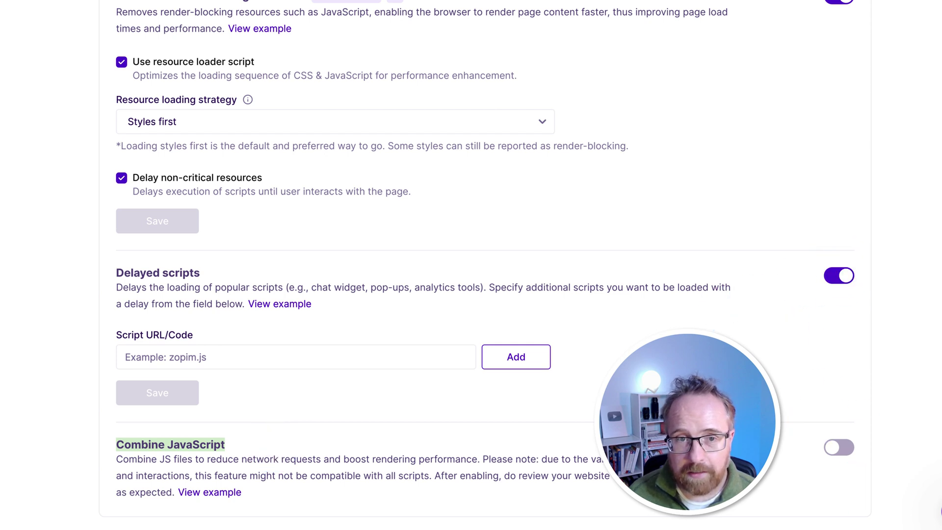
Purge the NitroPack cache for the post being edited from the editor panel
{"action": "scroll", "coordinate": [471, 265], "scroll_direction": "up", "scroll_amount": 2}
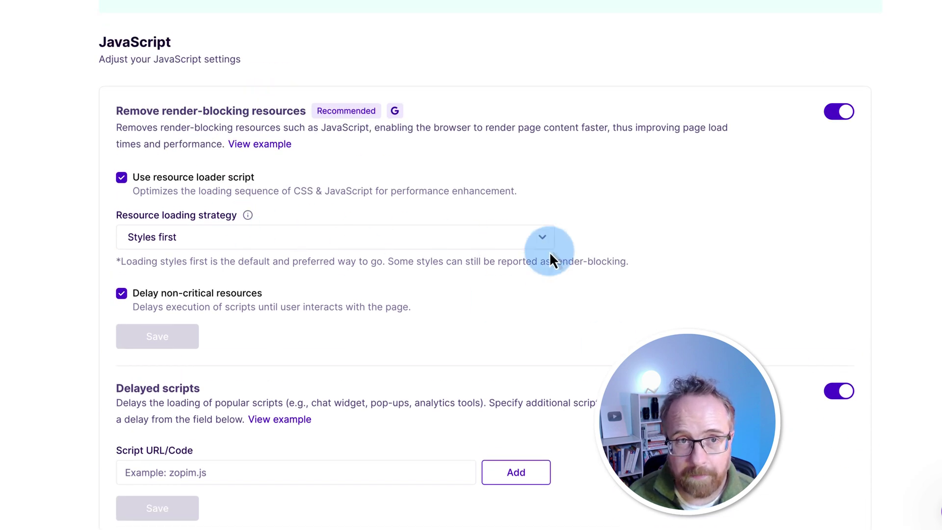
{"action": "scroll", "coordinate": [595, 255], "scroll_direction": "down", "scroll_amount": 2}
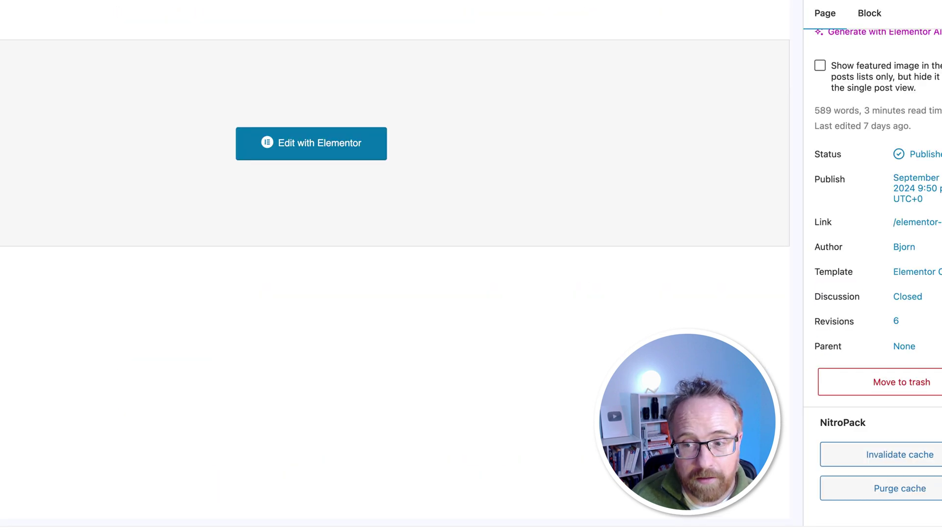
{"action": "left_click", "coordinate": [886, 490]}
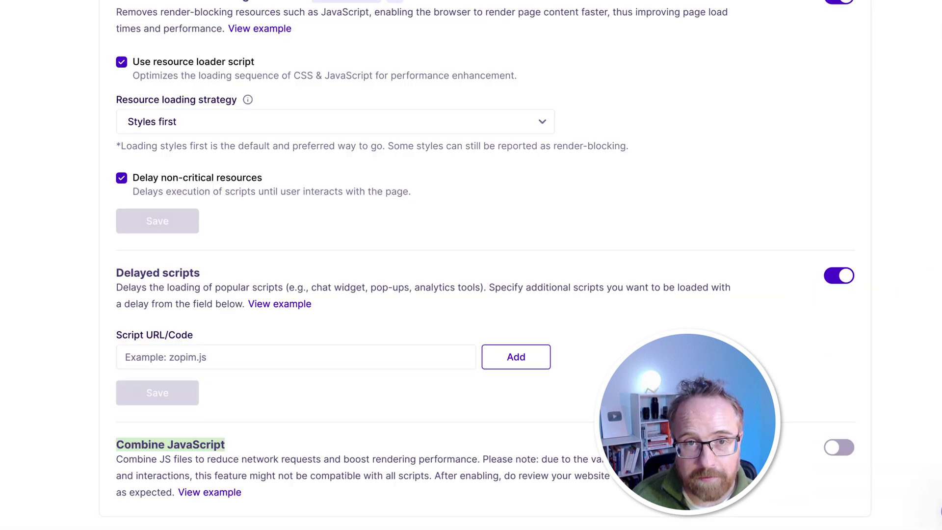
{"action": "scroll", "coordinate": [21, 246], "scroll_direction": "up", "scroll_amount": 3}
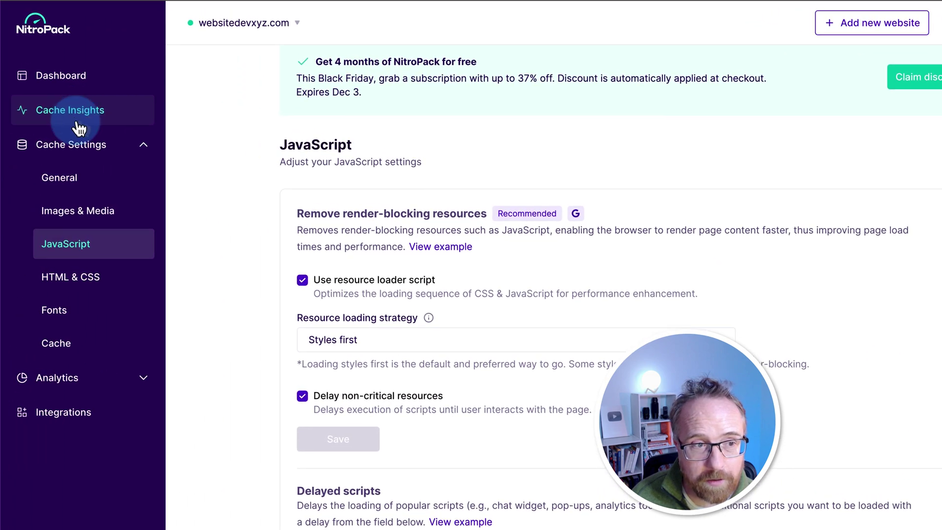
Purge the entire site cache from NitroPack's Cache Insights
{"action": "left_click", "coordinate": [79, 113]}
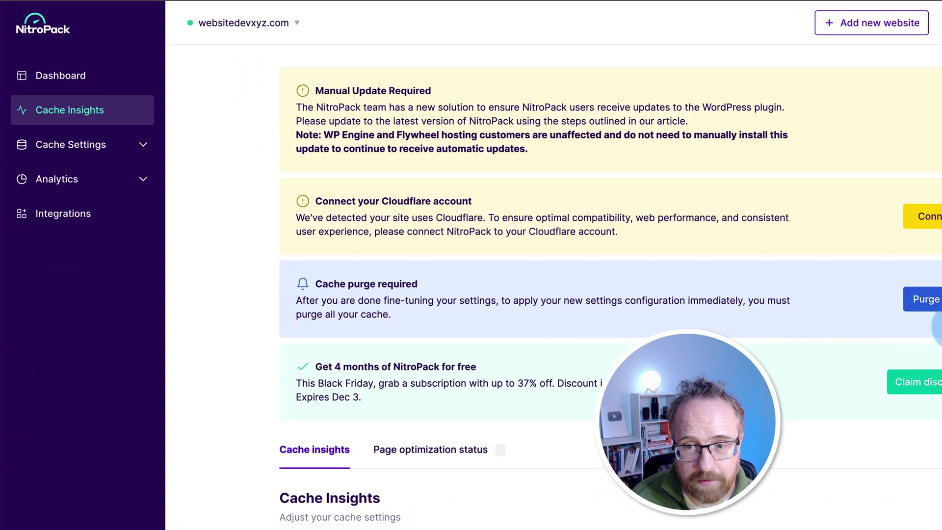
{"action": "scroll", "coordinate": [539, 294], "scroll_direction": "down", "scroll_amount": 3}
{"action": "left_click", "coordinate": [931, 356]}
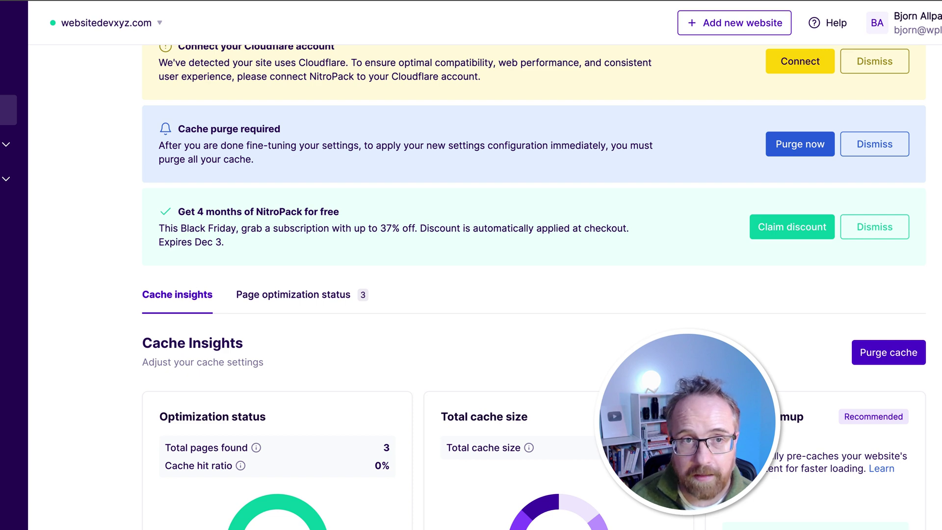
Check the Page optimization status table, where all three cached pages show Complete
{"action": "left_click", "coordinate": [293, 294]}
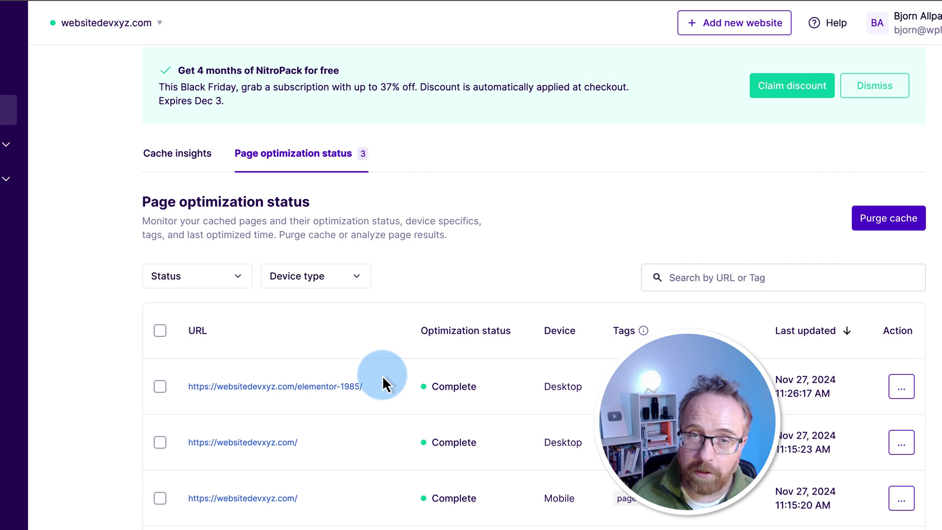
{"action": "left_click_drag", "start_coordinate": [379, 385], "coordinate": [165, 398]}
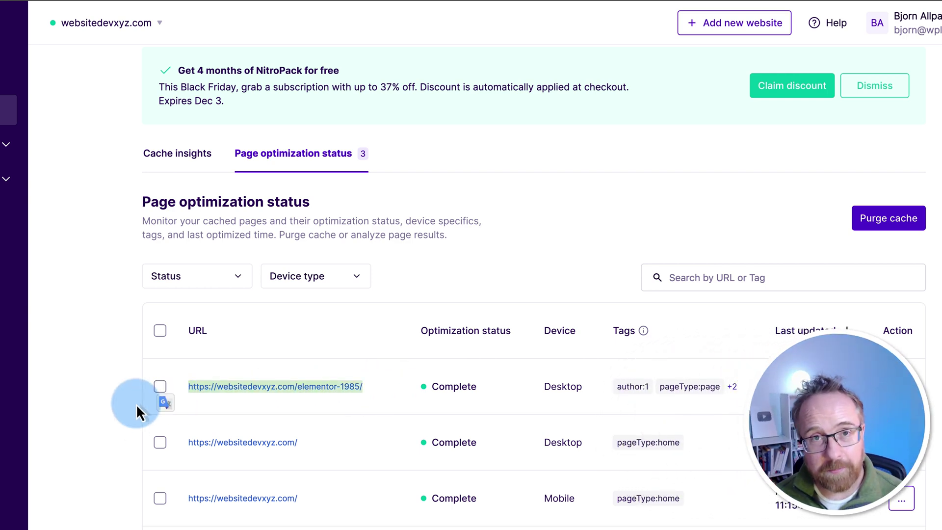
{"action": "left_click", "coordinate": [396, 405]}
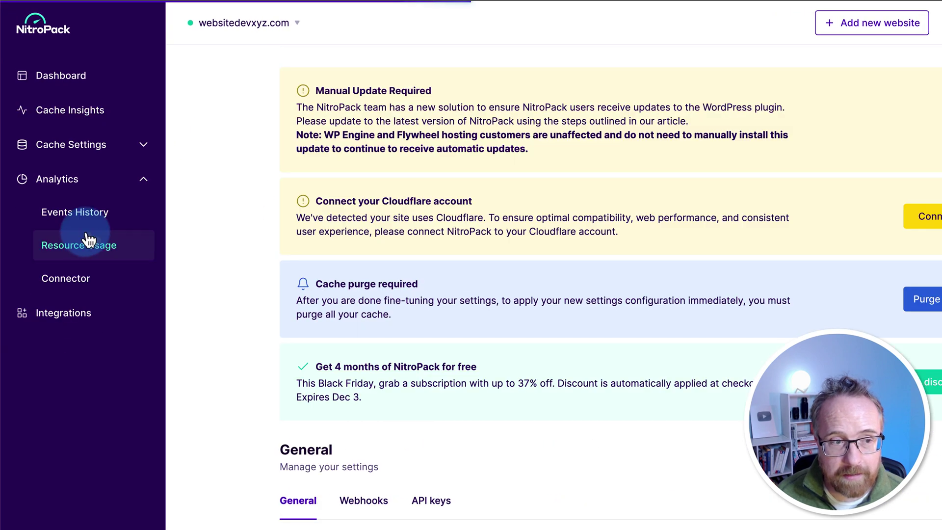
Review the optimization Events History log
{"action": "left_click", "coordinate": [61, 210]}
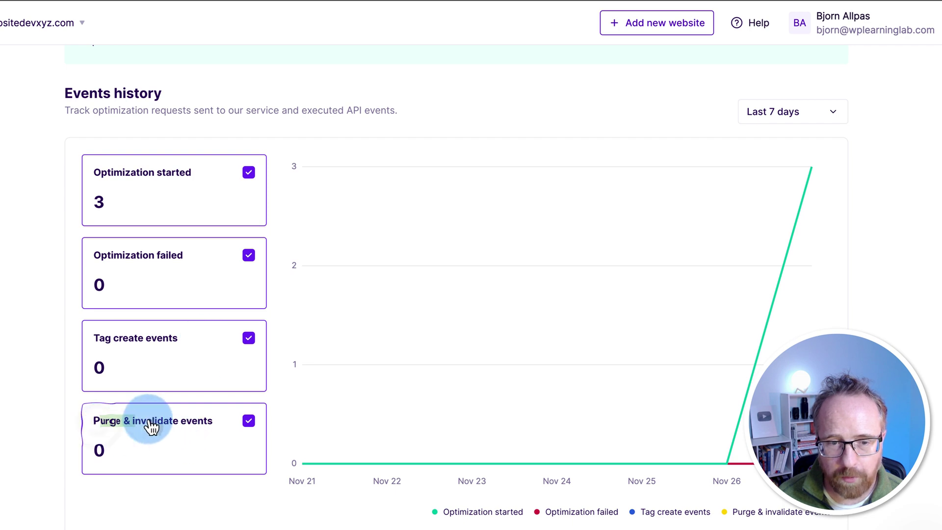
{"action": "scroll", "coordinate": [238, 479], "scroll_direction": "down", "scroll_amount": 2}
{"action": "scroll", "coordinate": [238, 480], "scroll_direction": "down", "scroll_amount": 5}
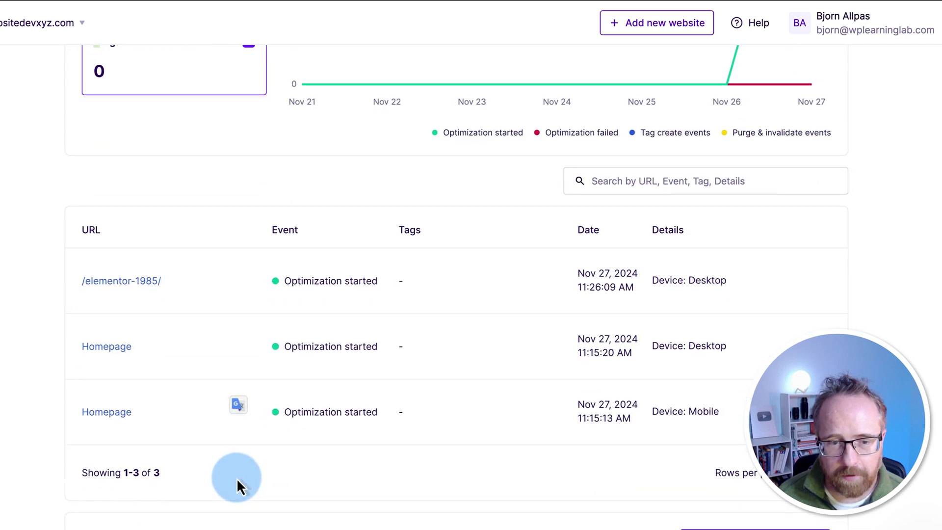
{"action": "scroll", "coordinate": [191, 282], "scroll_direction": "up", "scroll_amount": 5}
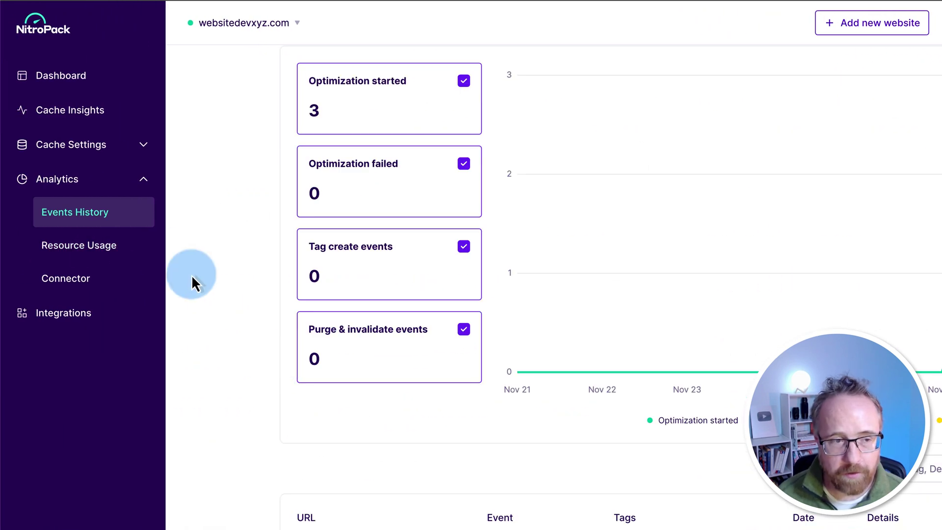
Review the Resource Usage statistics
{"action": "left_click", "coordinate": [104, 251]}
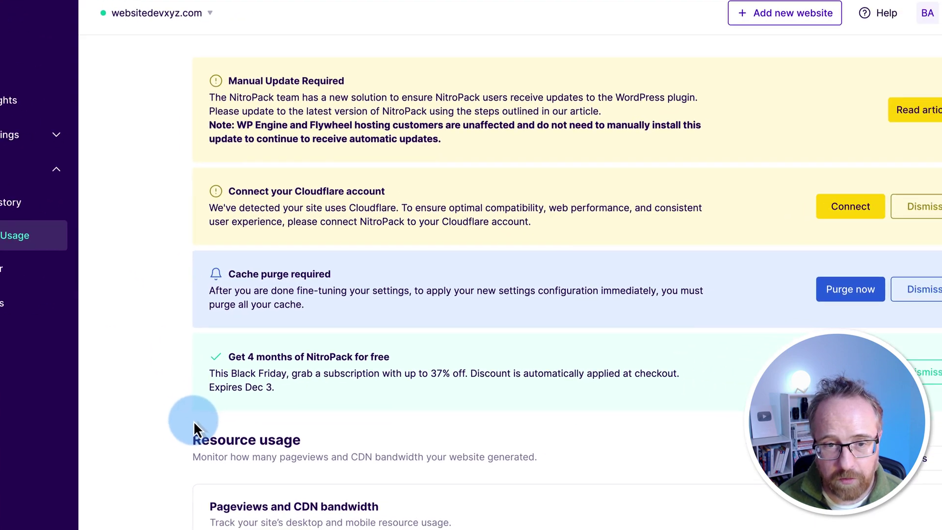
{"action": "scroll", "coordinate": [193, 420], "scroll_direction": "down", "scroll_amount": 5}
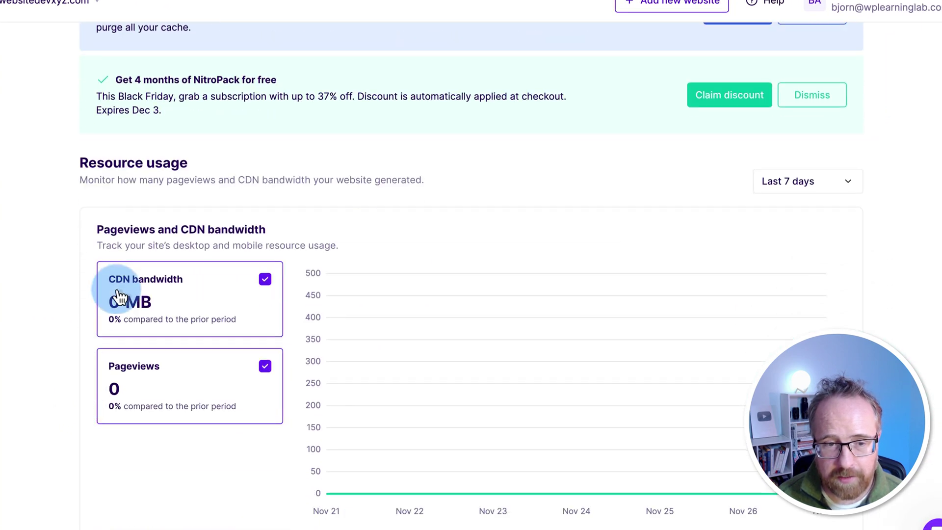
{"action": "scroll", "coordinate": [9, 412], "scroll_direction": "down", "scroll_amount": 3}
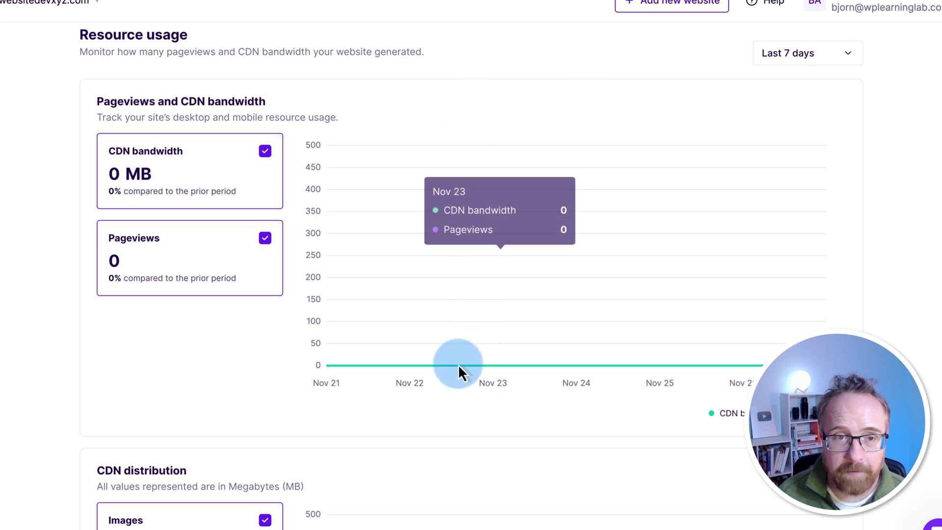
{"action": "mouse_move", "coordinate": [523, 181]}
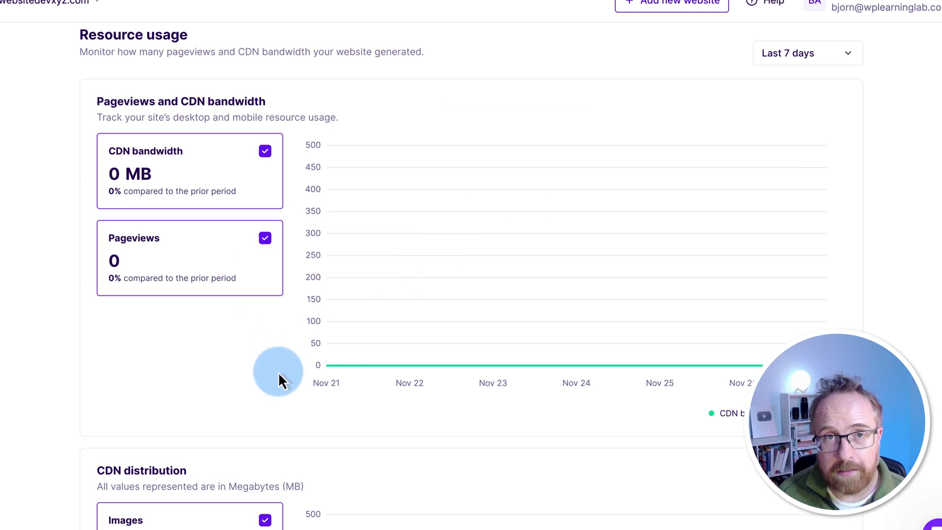
Inspect Connector History's Plugin enabled event and connection date, then go to Integrations
{"action": "left_click", "coordinate": [73, 267]}
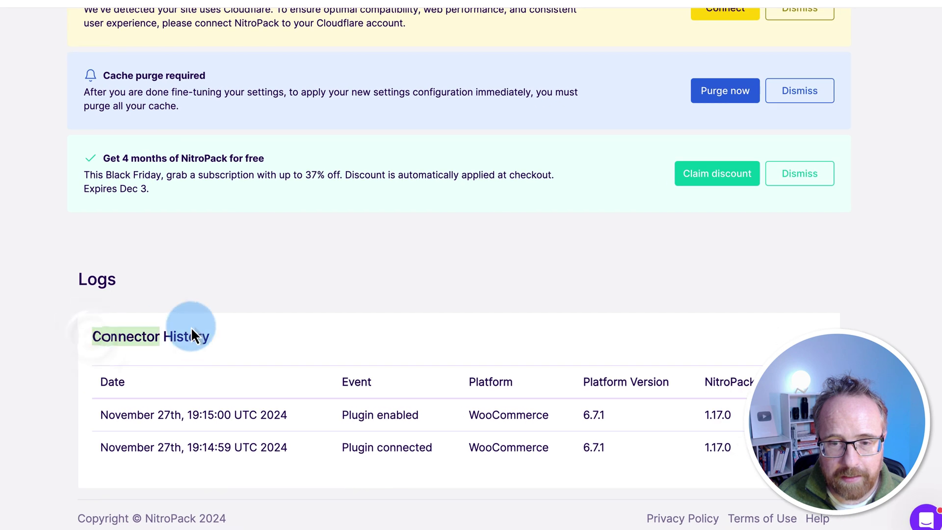
{"action": "left_click_drag", "start_coordinate": [191, 336], "coordinate": [209, 337]}
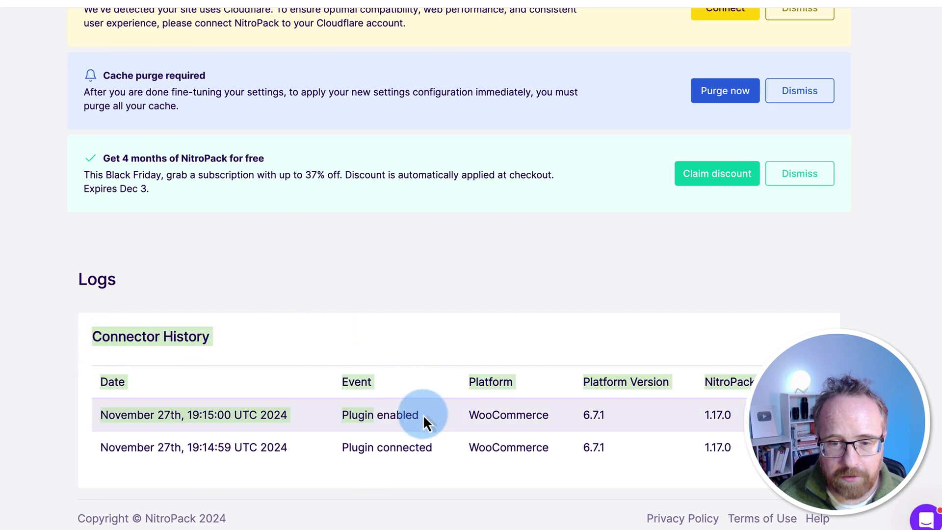
{"action": "triple_click", "coordinate": [423, 414]}
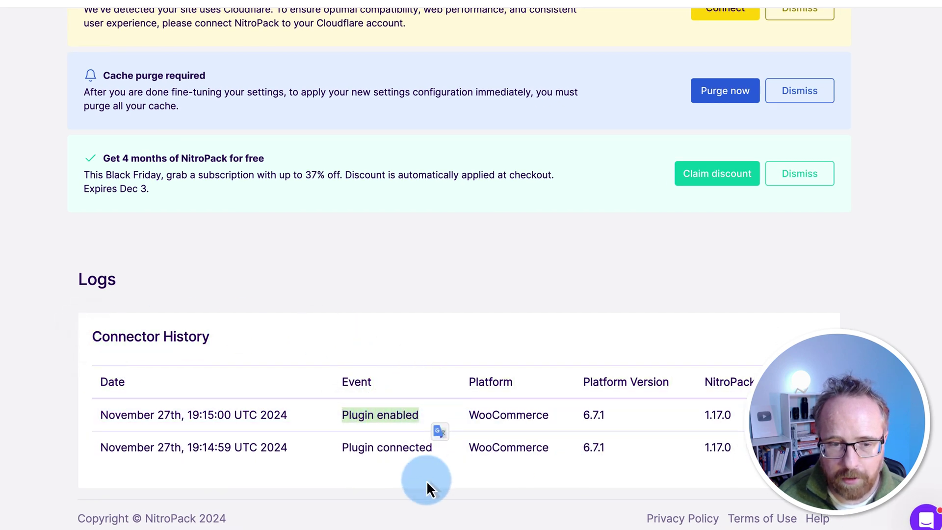
{"action": "left_click_drag", "start_coordinate": [293, 446], "coordinate": [92, 444]}
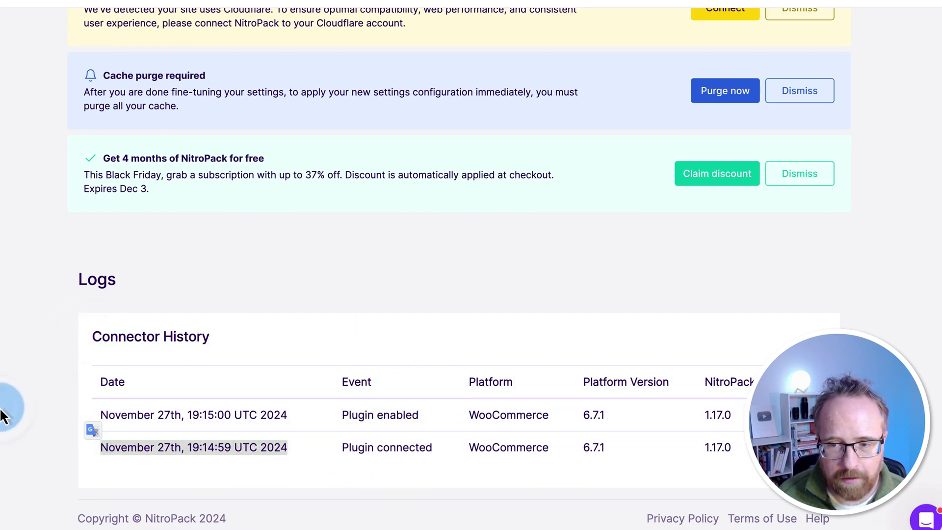
{"action": "left_click", "coordinate": [165, 346]}
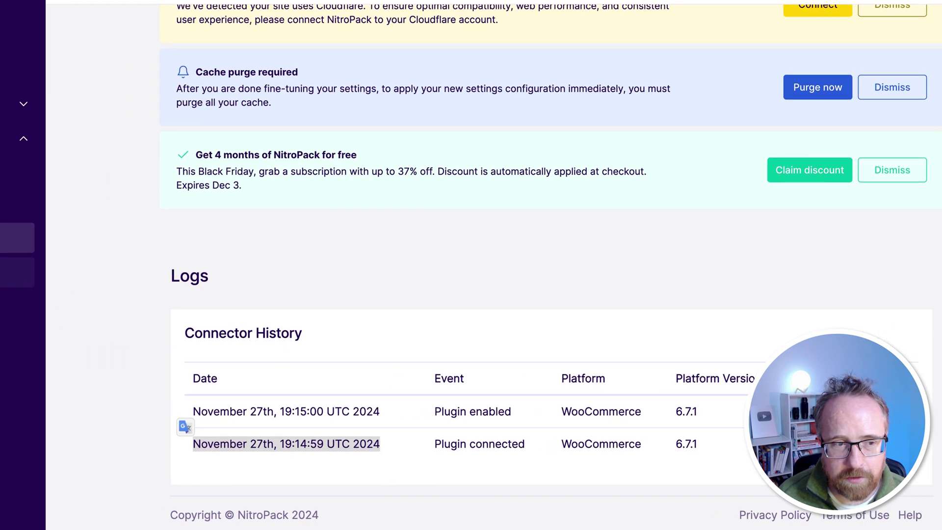
{"action": "left_click", "coordinate": [0, 278]}
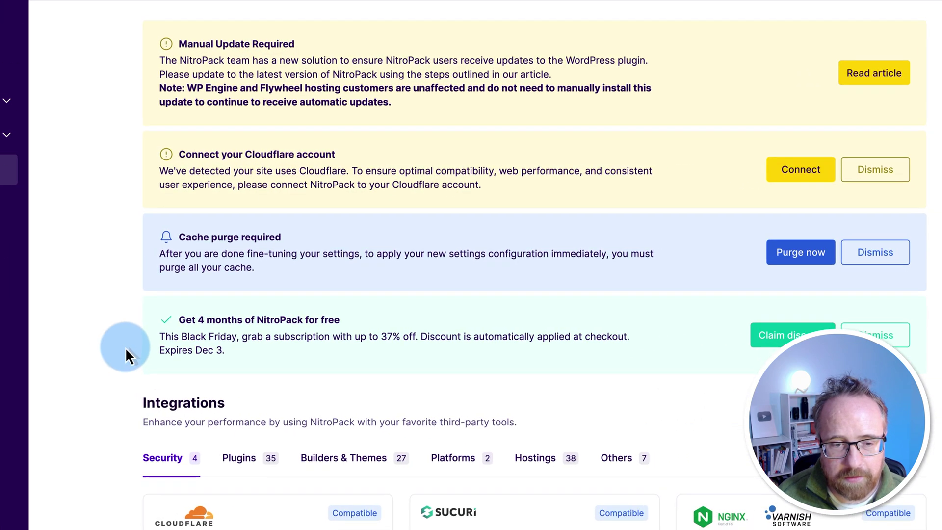
Browse the Plugins, Page builders and themes, and Platforms integration categories
{"action": "scroll", "coordinate": [122, 346], "scroll_direction": "down", "scroll_amount": 5}
{"action": "scroll", "coordinate": [122, 349], "scroll_direction": "up", "scroll_amount": 1}
{"action": "scroll", "coordinate": [126, 130], "scroll_direction": "down", "scroll_amount": 1}
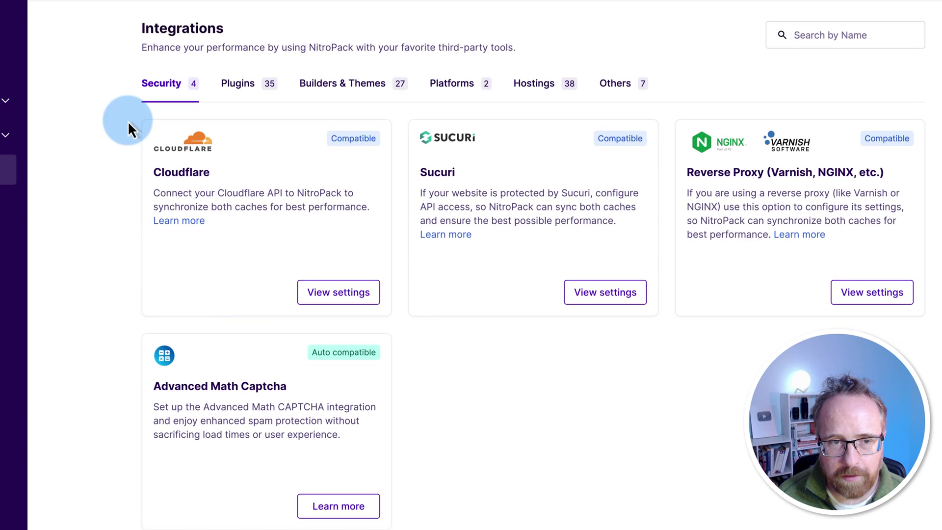
{"action": "left_click", "coordinate": [241, 87]}
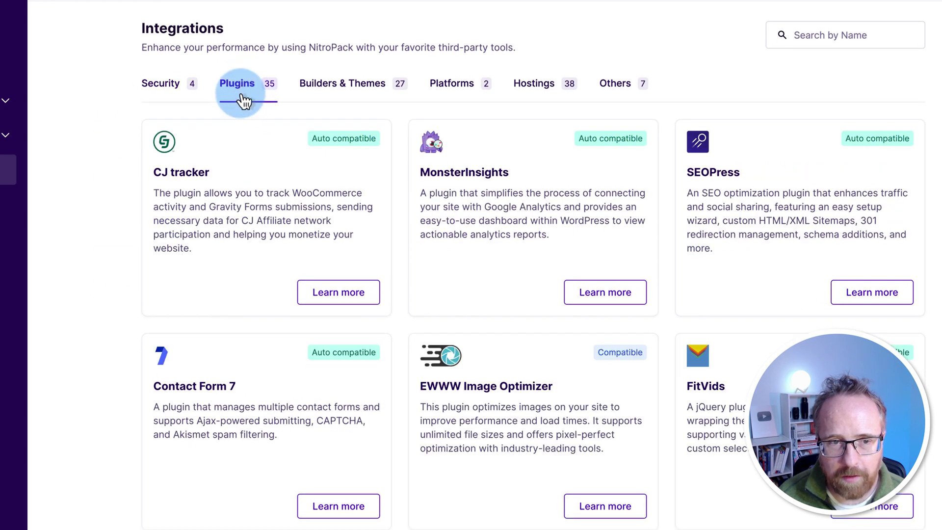
{"action": "left_click", "coordinate": [387, 105]}
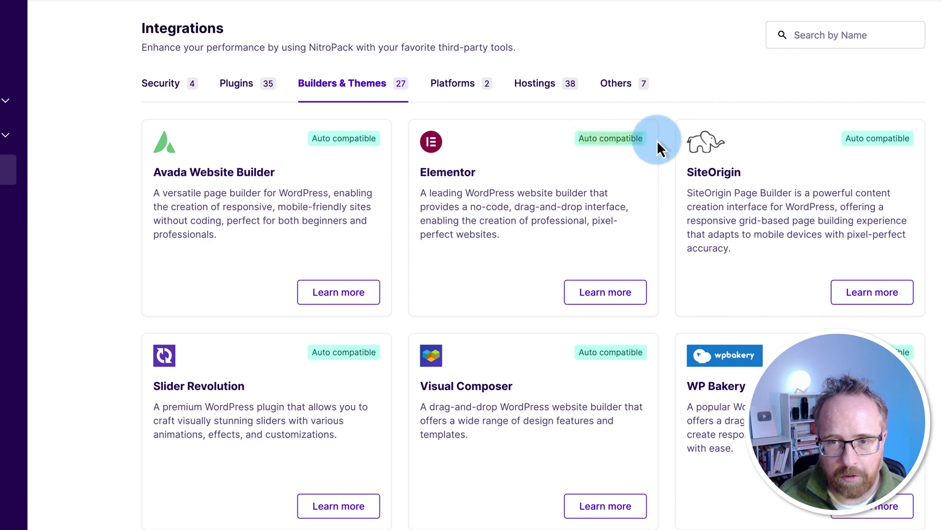
{"action": "left_click", "coordinate": [470, 87]}
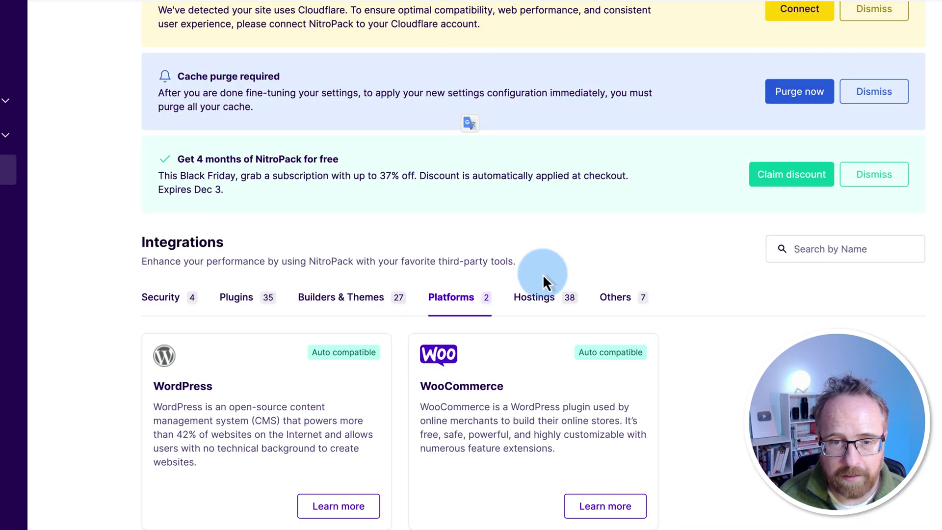
Browse the Hostings and Others integrations, including Retina.js, WP-CLI and Cloudflare's APO
{"action": "left_click", "coordinate": [530, 302]}
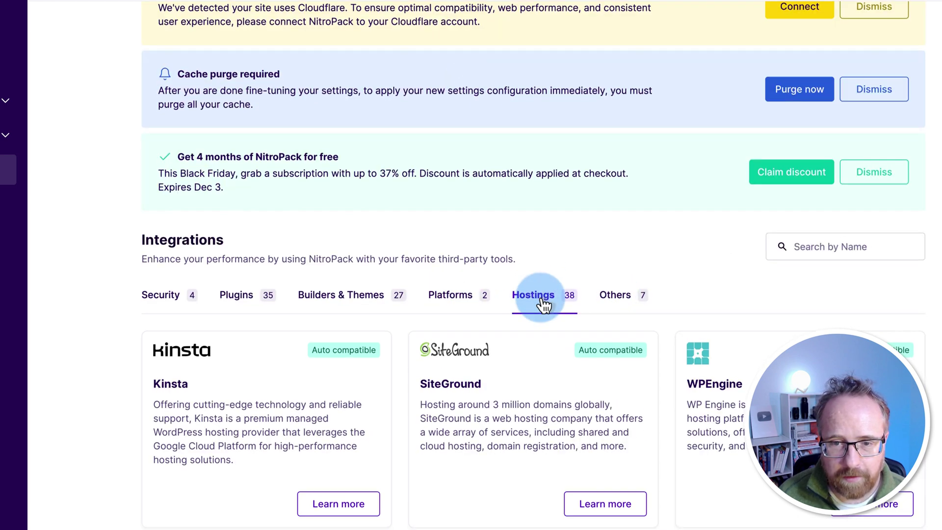
{"action": "scroll", "coordinate": [543, 305], "scroll_direction": "down", "scroll_amount": 5}
{"action": "left_click", "coordinate": [619, 61]}
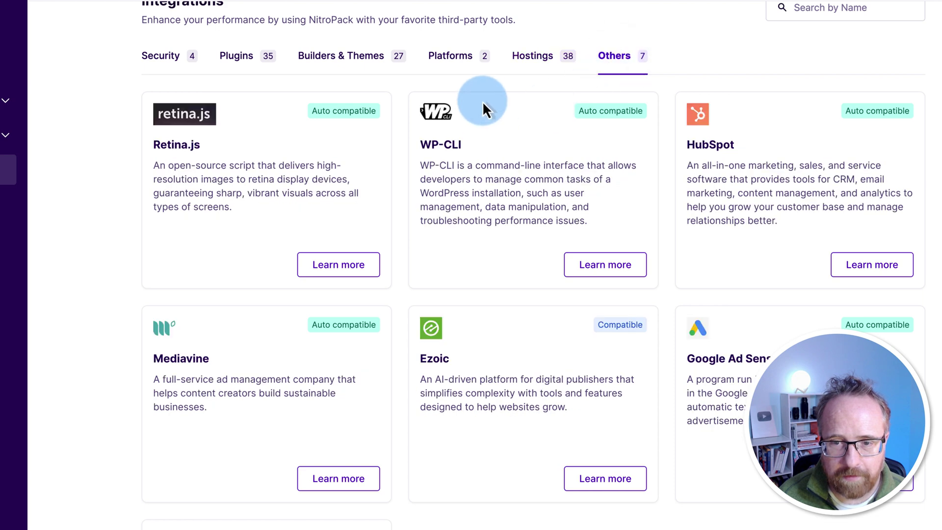
{"action": "left_click_drag", "start_coordinate": [307, 110], "coordinate": [402, 106]}
{"action": "left_click_drag", "start_coordinate": [583, 105], "coordinate": [668, 113]}
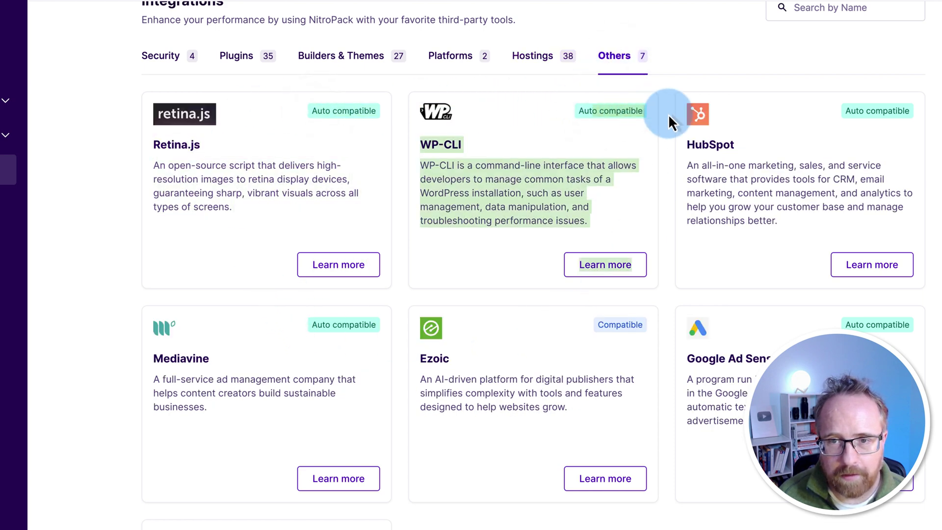
{"action": "left_click", "coordinate": [620, 177]}
{"action": "scroll", "coordinate": [558, 263], "scroll_direction": "down", "scroll_amount": 4}
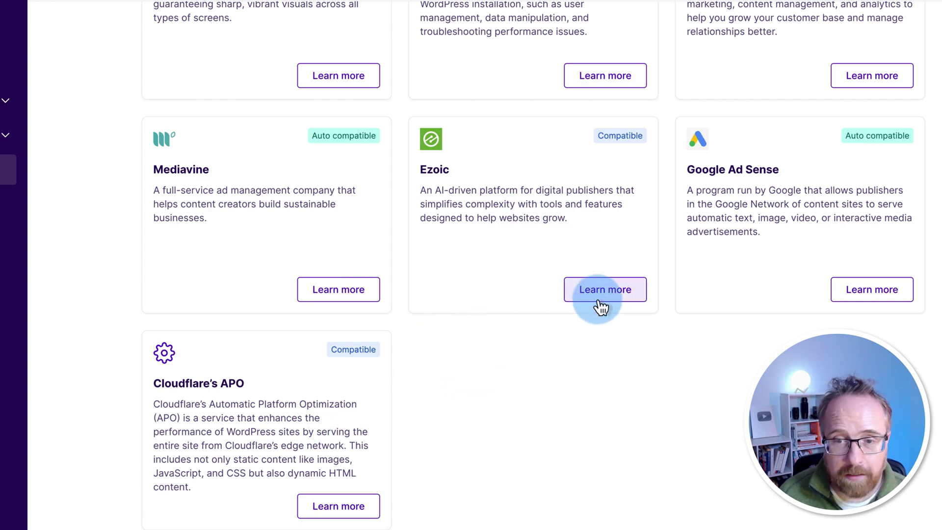
{"action": "scroll", "coordinate": [455, 455], "scroll_direction": "up", "scroll_amount": 10}
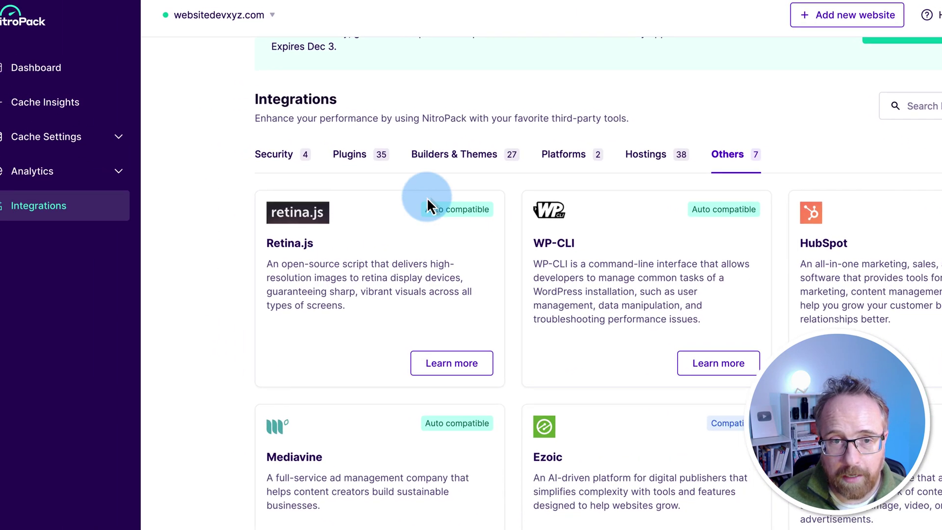
Copy the first row's elementor-1985 mobile URL from Page optimization status for PageSpeed Insights
{"action": "left_click", "coordinate": [90, 118]}
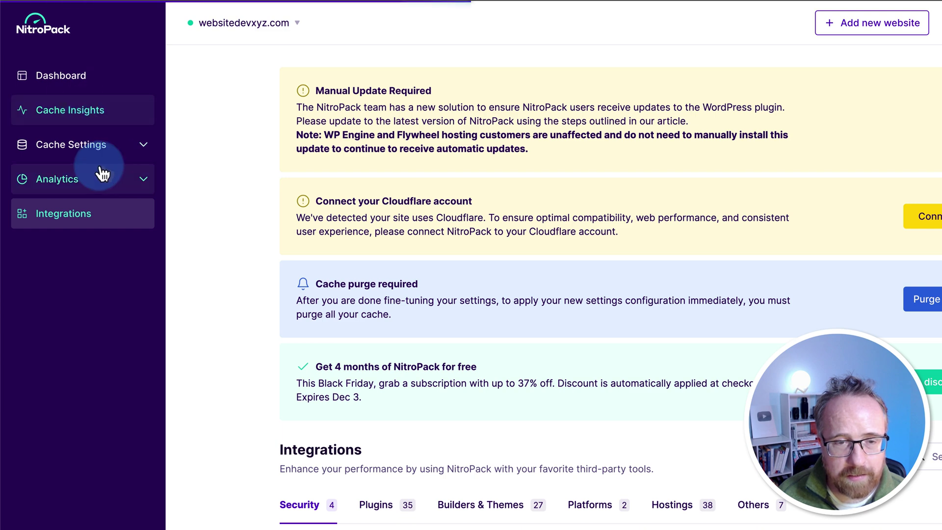
{"action": "scroll", "coordinate": [269, 378], "scroll_direction": "down", "scroll_amount": 5}
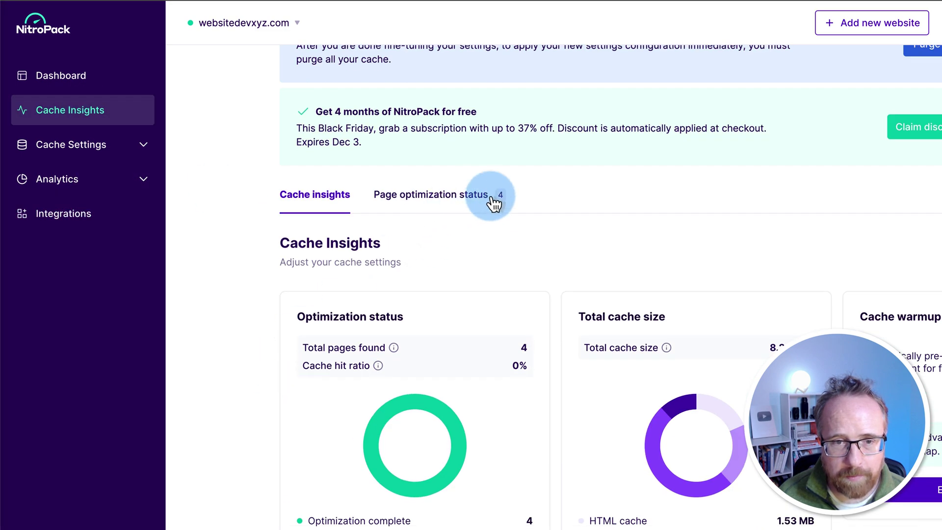
{"action": "left_click", "coordinate": [481, 203]}
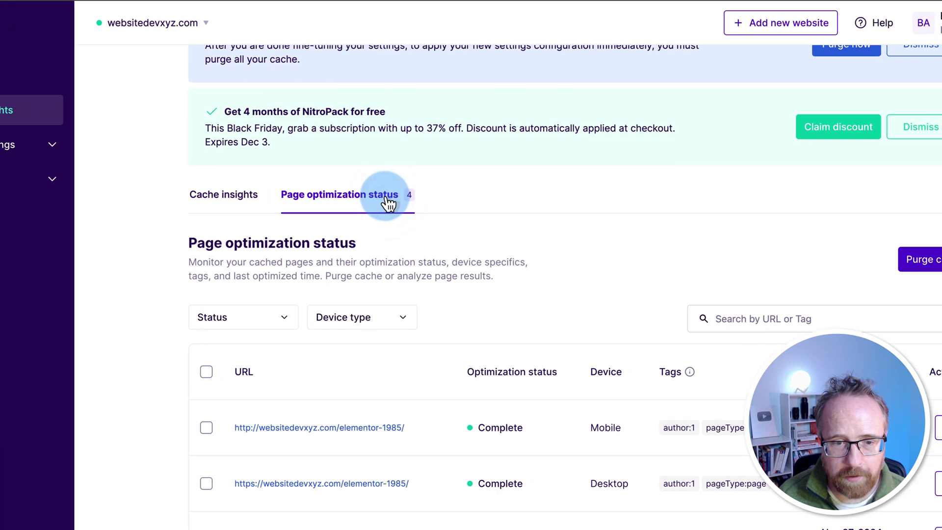
{"action": "scroll", "coordinate": [188, 401], "scroll_direction": "down", "scroll_amount": 2}
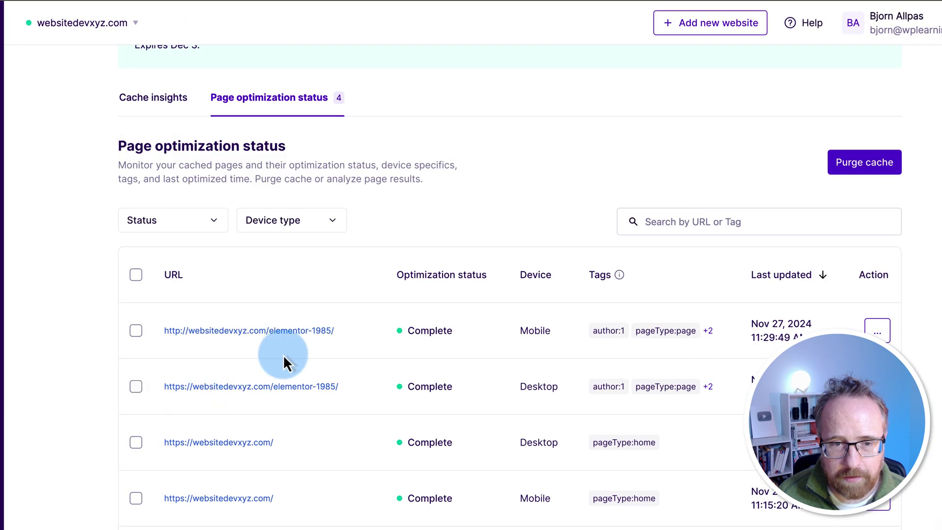
{"action": "left_click_drag", "start_coordinate": [359, 331], "coordinate": [163, 326]}
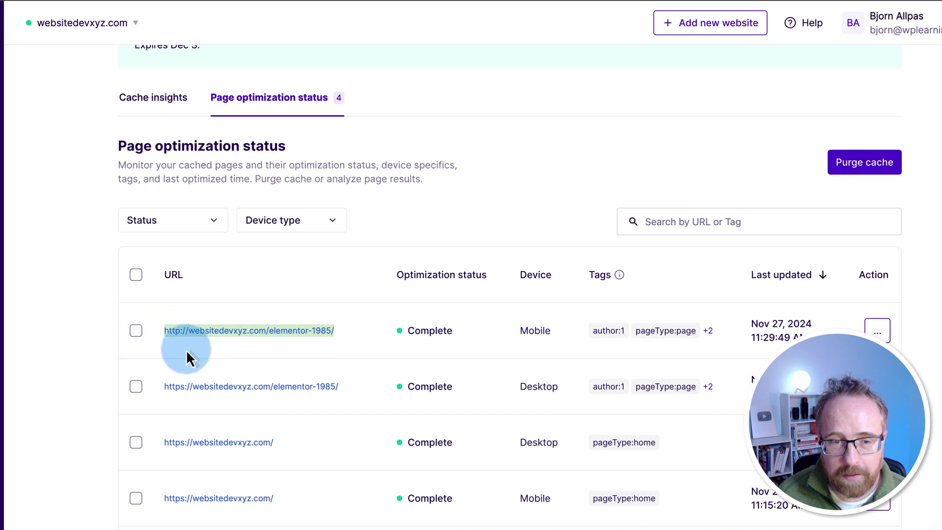
{"action": "right_click", "coordinate": [208, 346]}
{"action": "left_click", "coordinate": [220, 397]}
{"action": "left_click", "coordinate": [57, 263]}
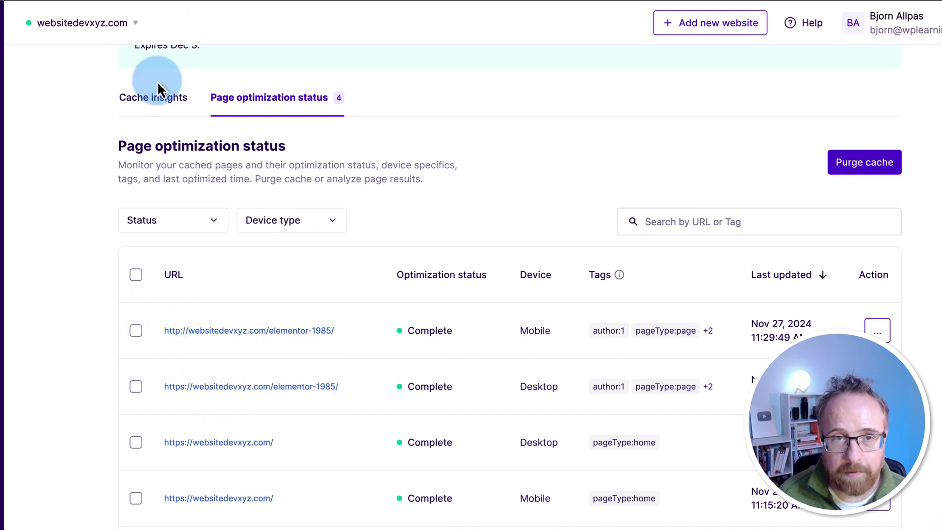
{"action": "key", "text": "ctrl+Tab"}
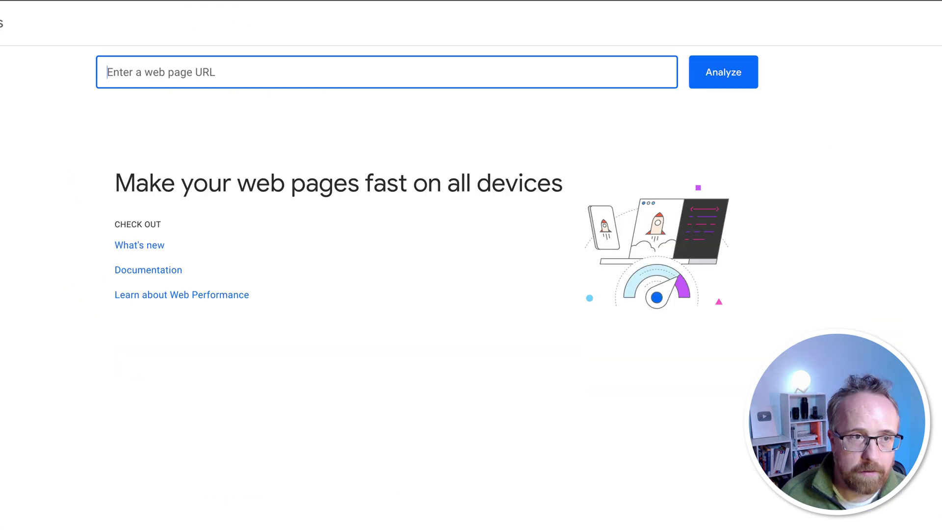
Re-test the elementor-1985 URL in PageSpeed Insights, now scoring mobile Performance 90 versus 47
{"action": "key", "text": "ctrl+v"}
{"action": "left_click", "coordinate": [754, 77]}
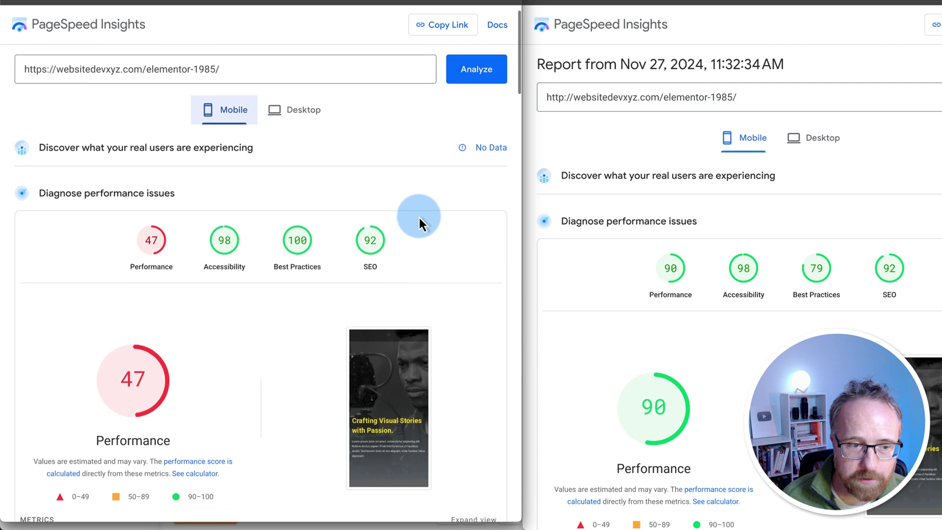
{"action": "scroll", "coordinate": [419, 216], "scroll_direction": "down", "scroll_amount": 5}
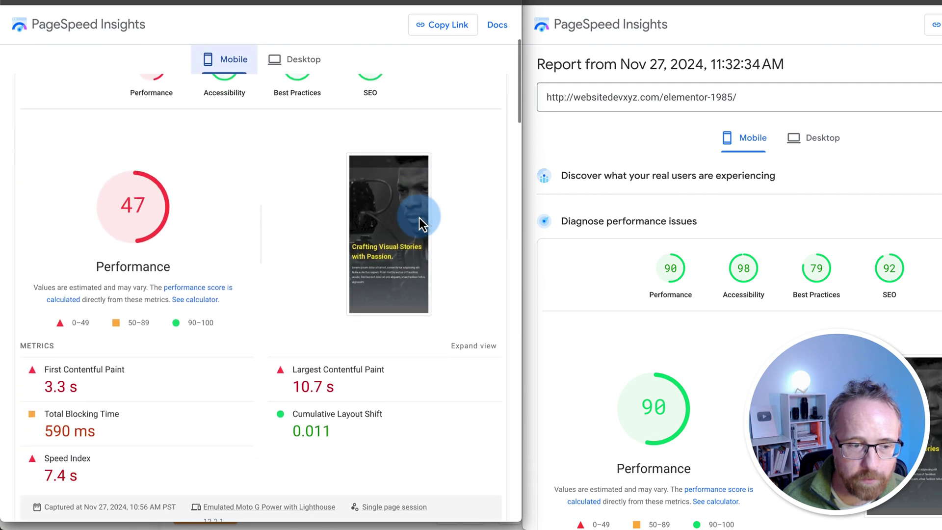
{"action": "scroll", "coordinate": [554, 250], "scroll_direction": "down", "scroll_amount": 3}
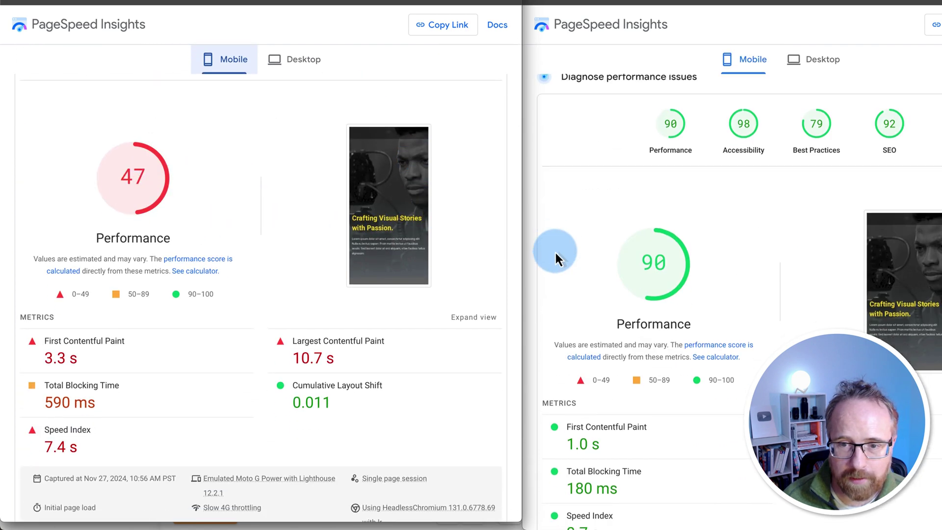
{"action": "scroll", "coordinate": [554, 250], "scroll_direction": "down", "scroll_amount": 1}
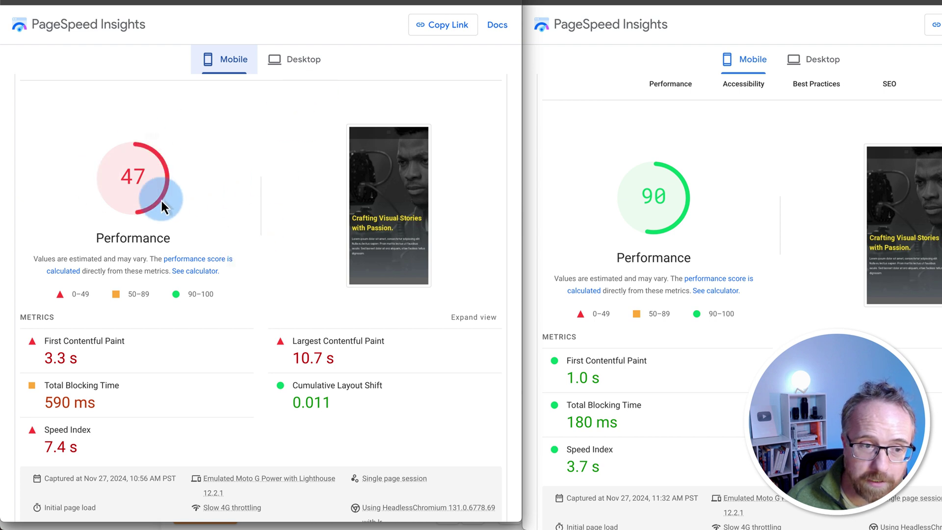
Show Desktop results in both reports (94 before, 91 after), then switch both back to Mobile
{"action": "mouse_move", "coordinate": [161, 201]}
{"action": "left_click", "coordinate": [297, 64]}
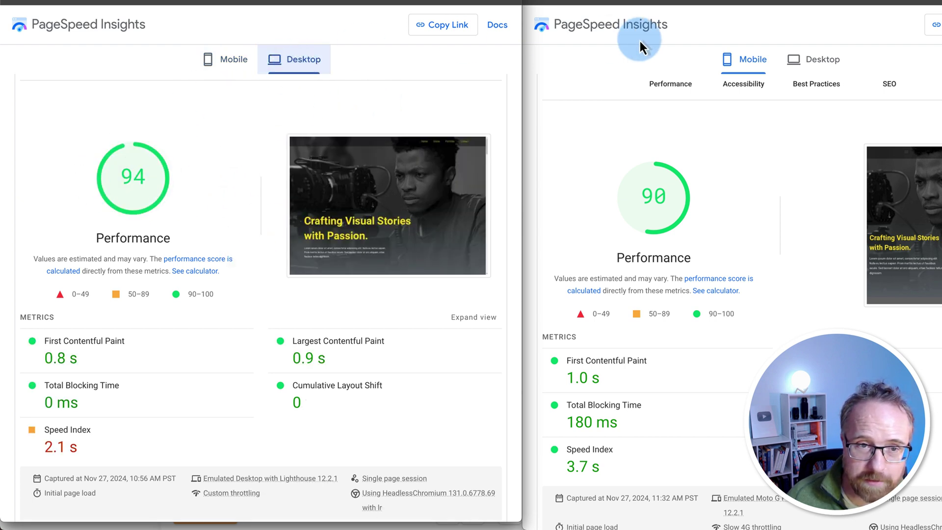
{"action": "left_click", "coordinate": [813, 61]}
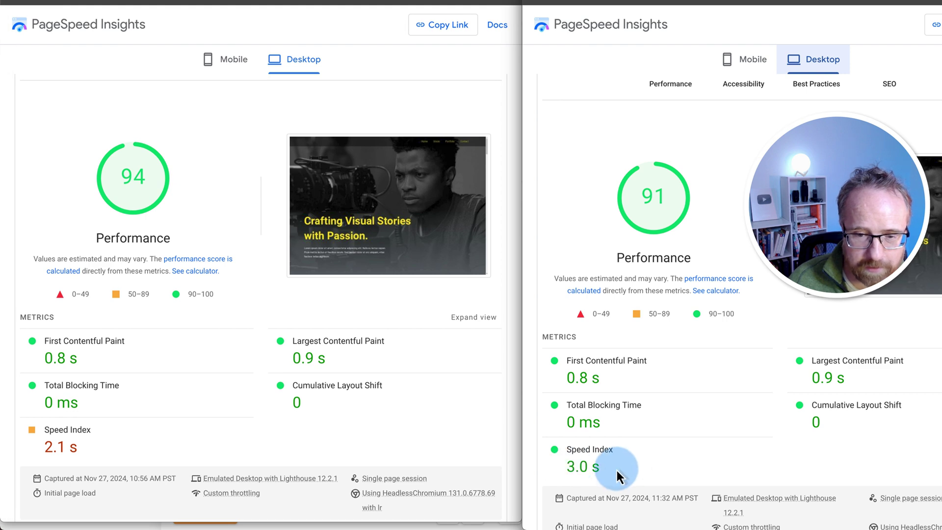
{"action": "left_click", "coordinate": [743, 59]}
{"action": "left_click", "coordinate": [229, 61]}
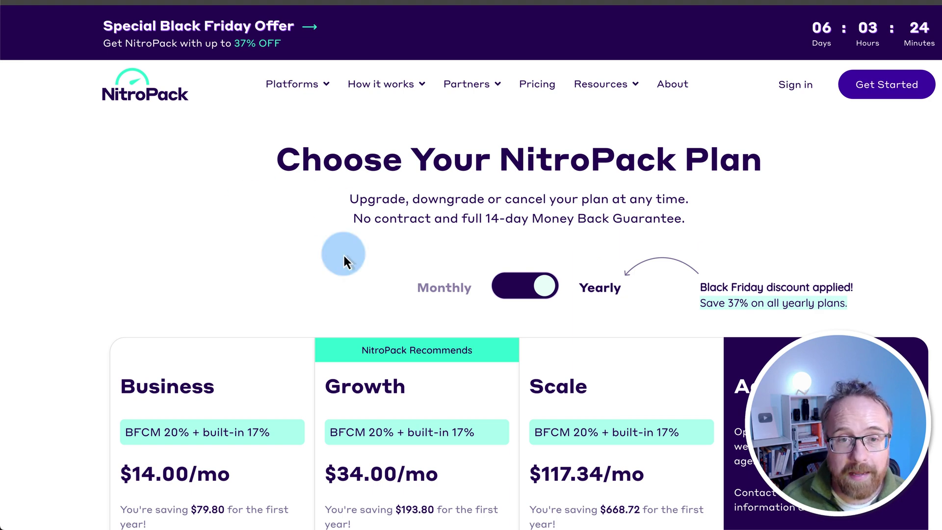
{"action": "scroll", "coordinate": [286, 242], "scroll_direction": "down", "scroll_amount": 5}
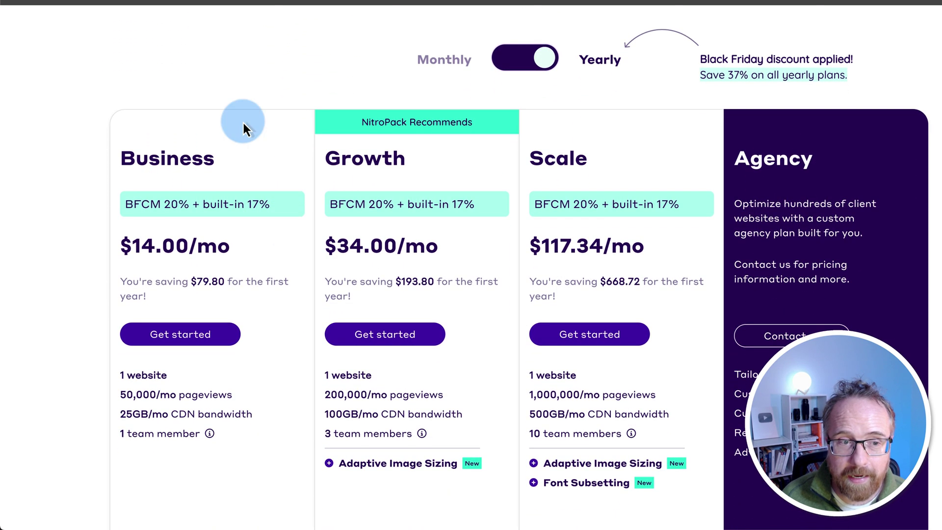
{"action": "scroll", "coordinate": [540, 297], "scroll_direction": "down", "scroll_amount": 7}
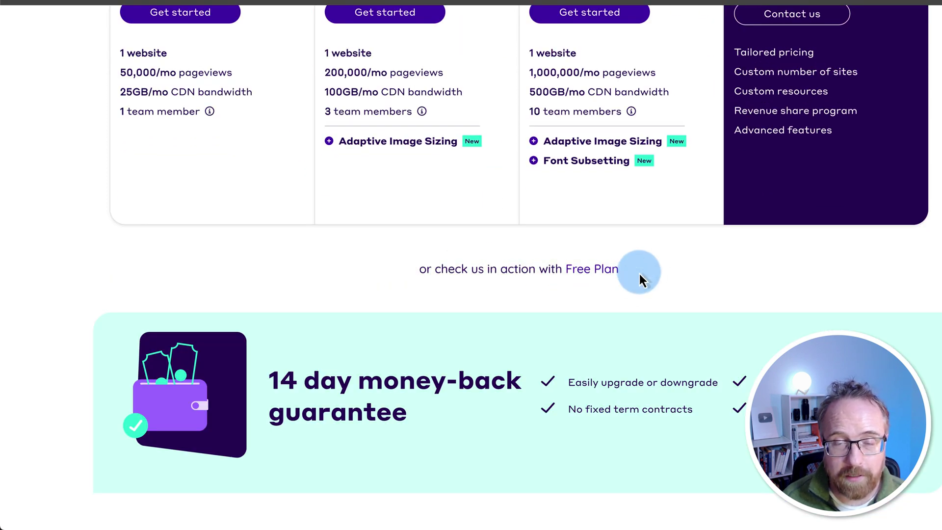
{"action": "left_click", "coordinate": [605, 277]}
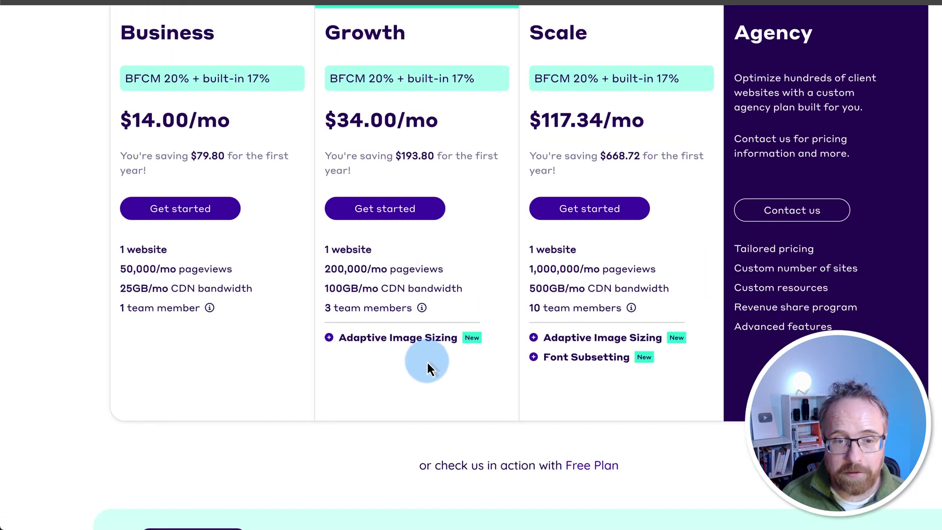
{"action": "left_click_drag", "start_coordinate": [340, 339], "coordinate": [464, 339]}
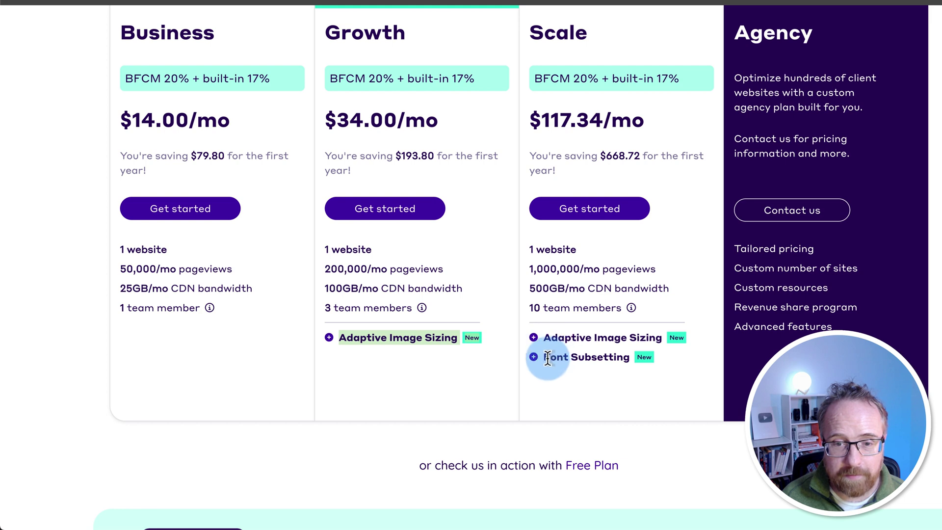
{"action": "left_click_drag", "start_coordinate": [542, 357], "coordinate": [633, 358]}
{"action": "left_click", "coordinate": [255, 386]}
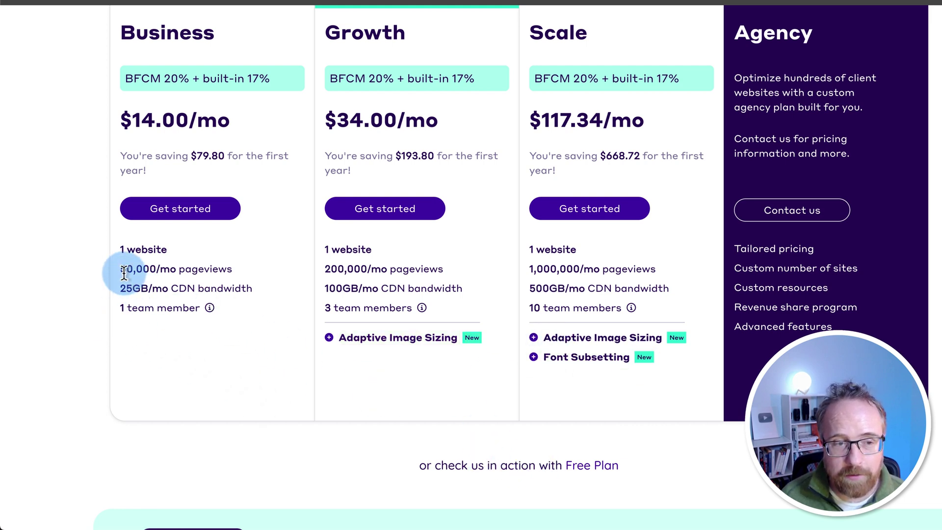
{"action": "left_click_drag", "start_coordinate": [124, 269], "coordinate": [175, 269]}
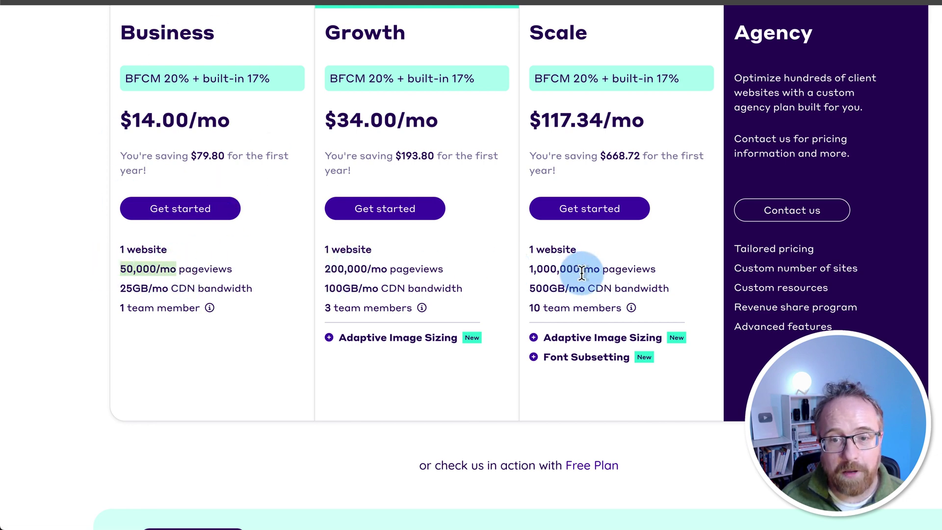
{"action": "left_click_drag", "start_coordinate": [618, 465], "coordinate": [553, 463]}
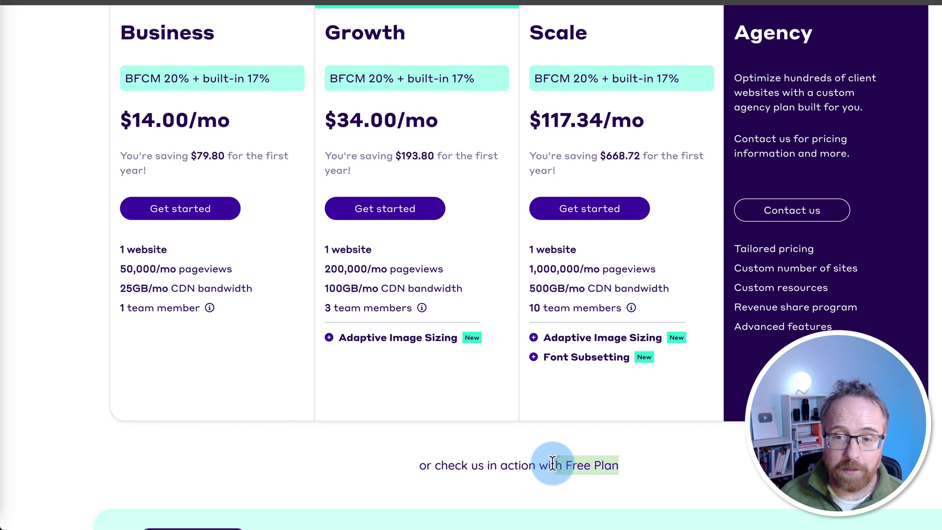